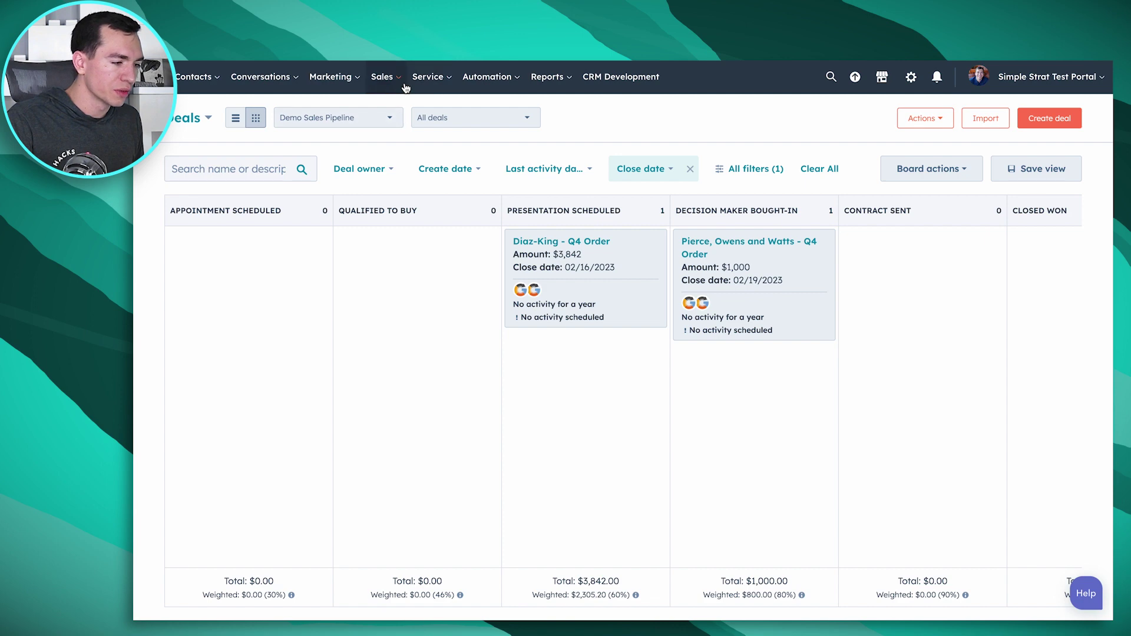
# - Open the sales forecast, check it against the unfiltered deals board of the Demo Sales Pipeline, and return to the forecast
pyautogui.moveTo(397, 85)
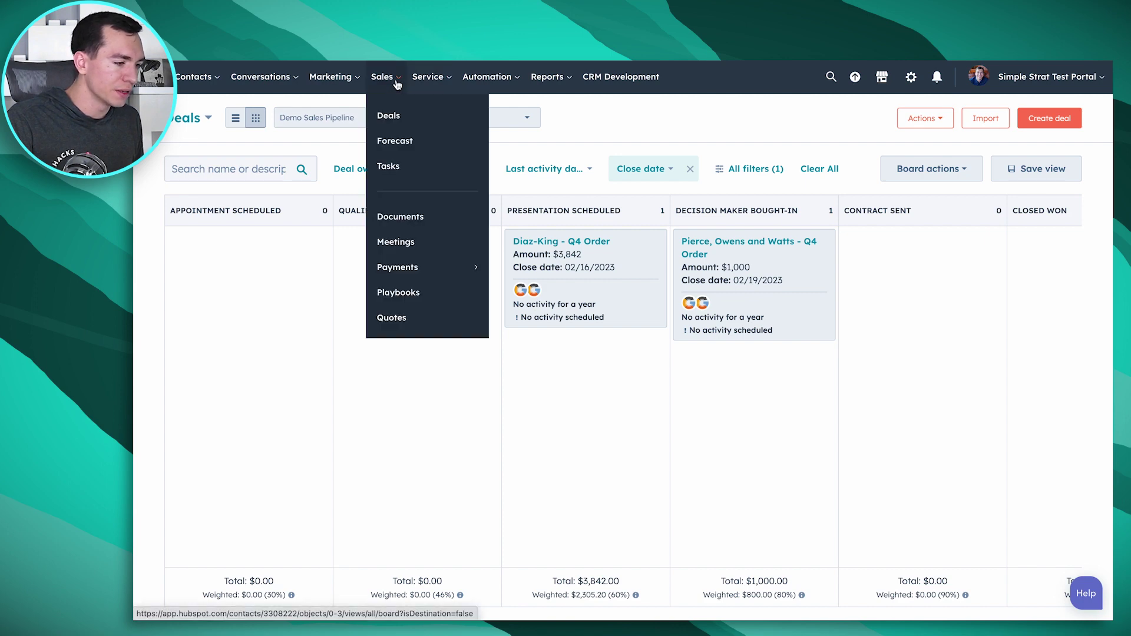
pyautogui.click(397, 139)
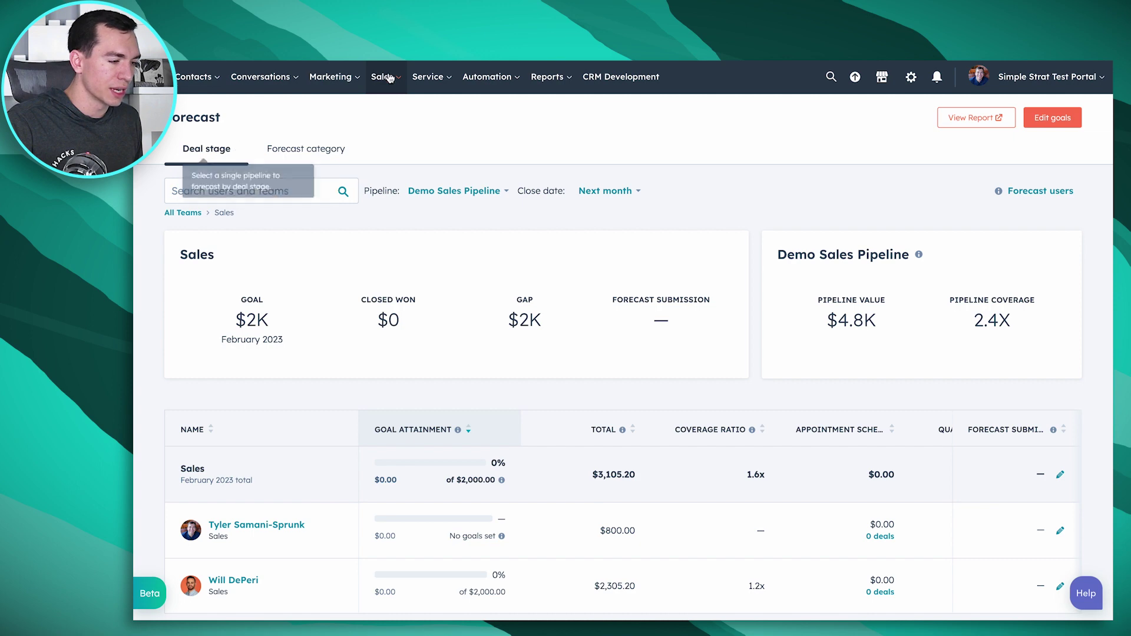
pyautogui.click(394, 121)
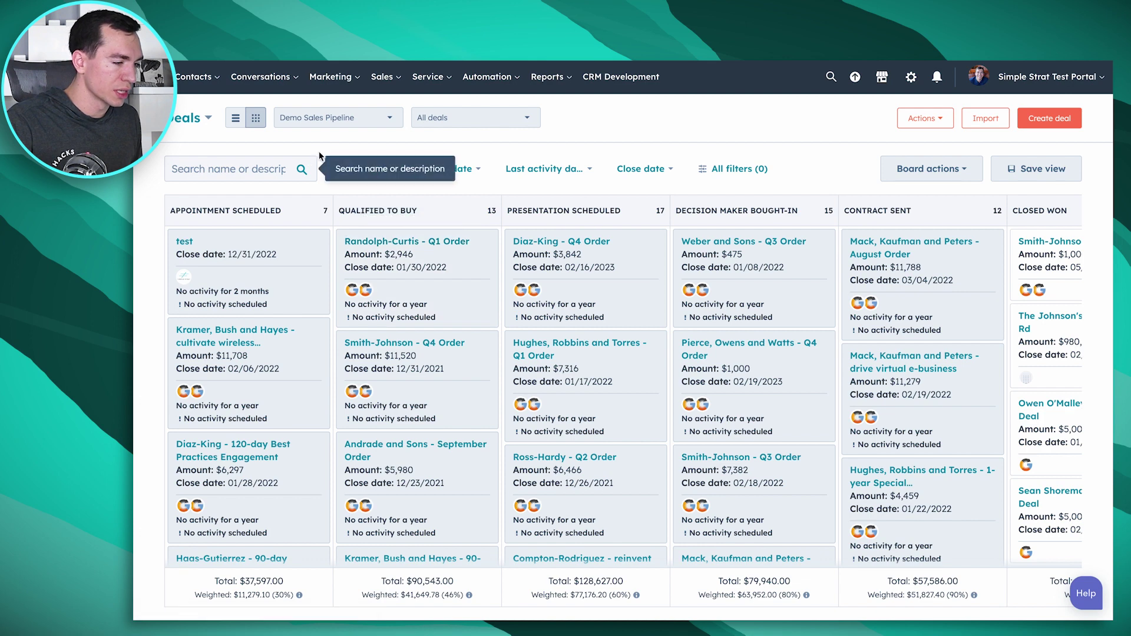
pyautogui.click(381, 76)
pyautogui.click(394, 142)
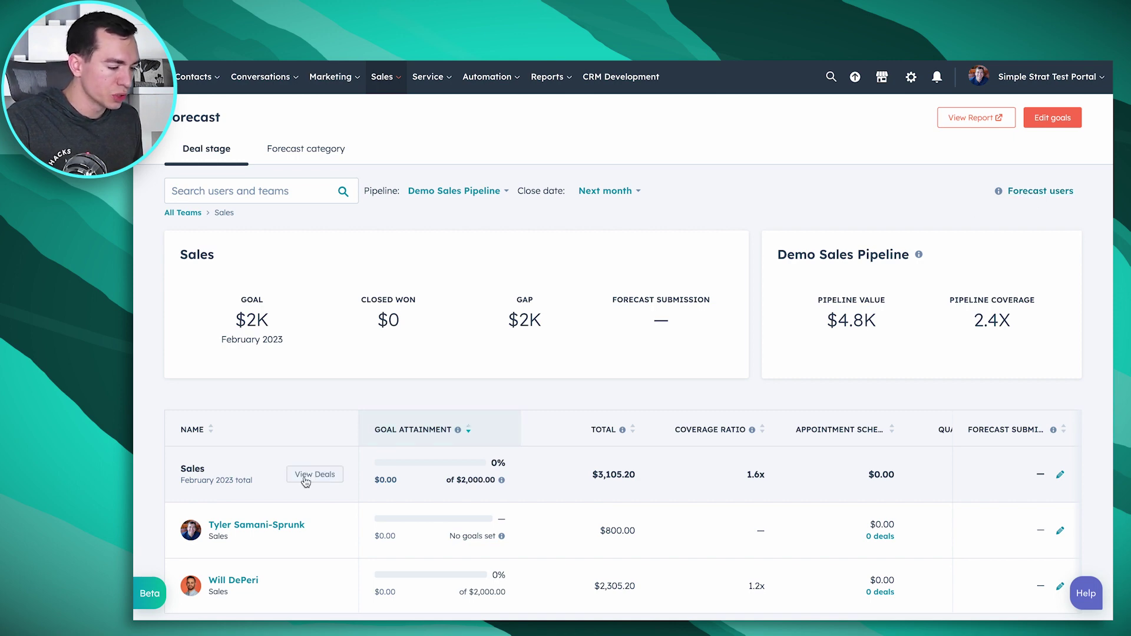
# - Review the Sales team's forecast rows and read the requirements for forecast users
pyautogui.scroll(-1, 304, 477)
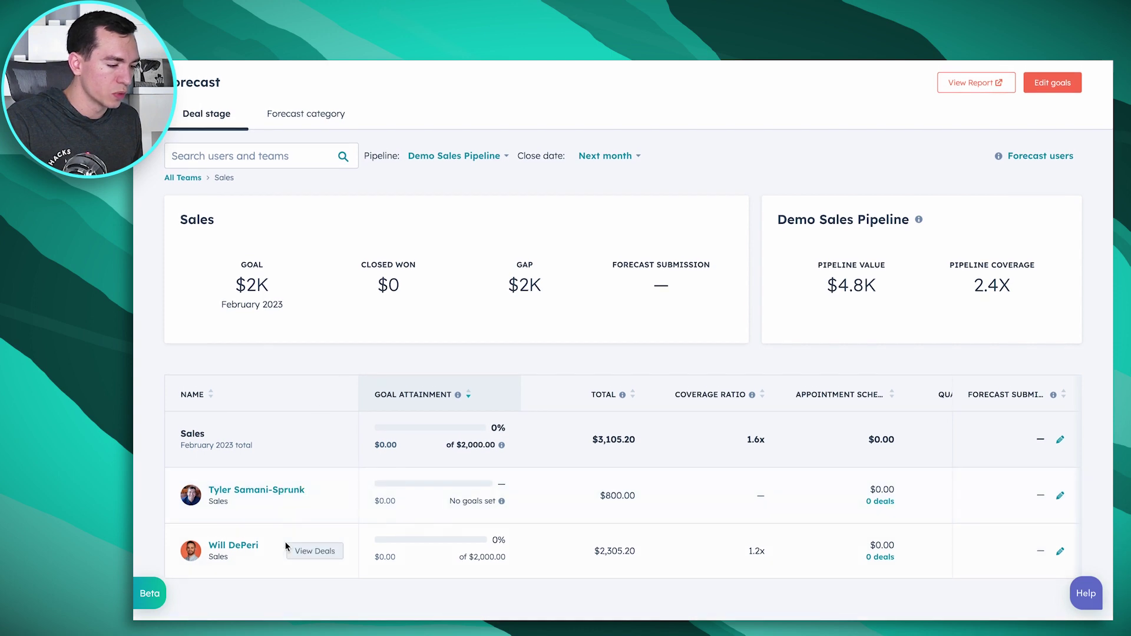
pyautogui.scroll(1, 316, 451)
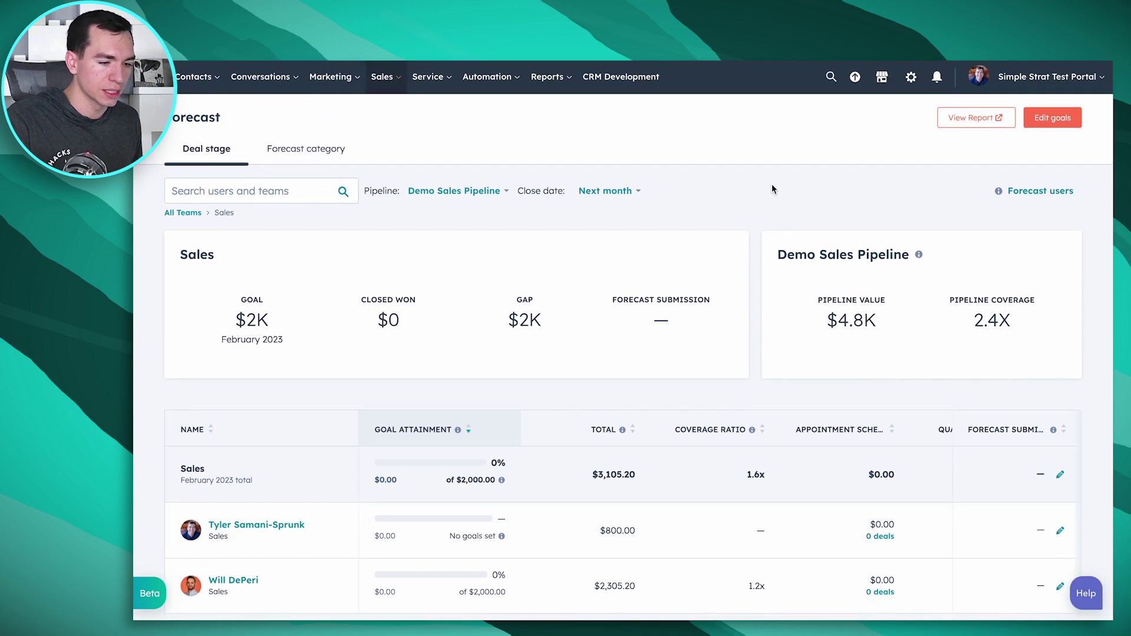
pyautogui.moveTo(1000, 196)
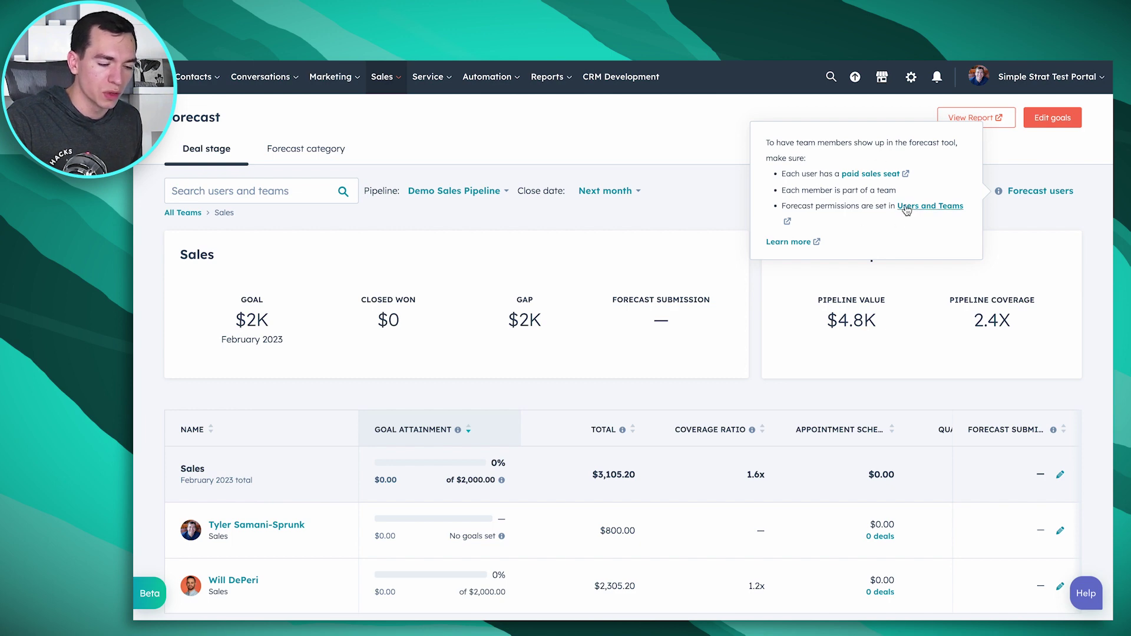
pyautogui.click(692, 178)
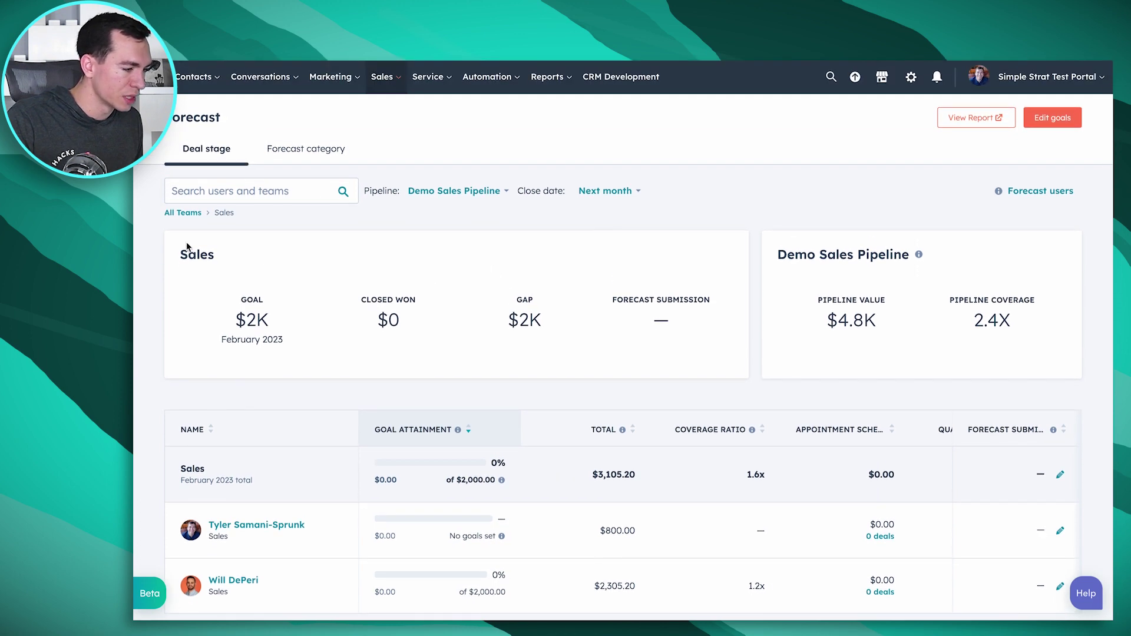
# - Switch the forecast to All Teams and review the figures of every listed team
pyautogui.click(189, 213)
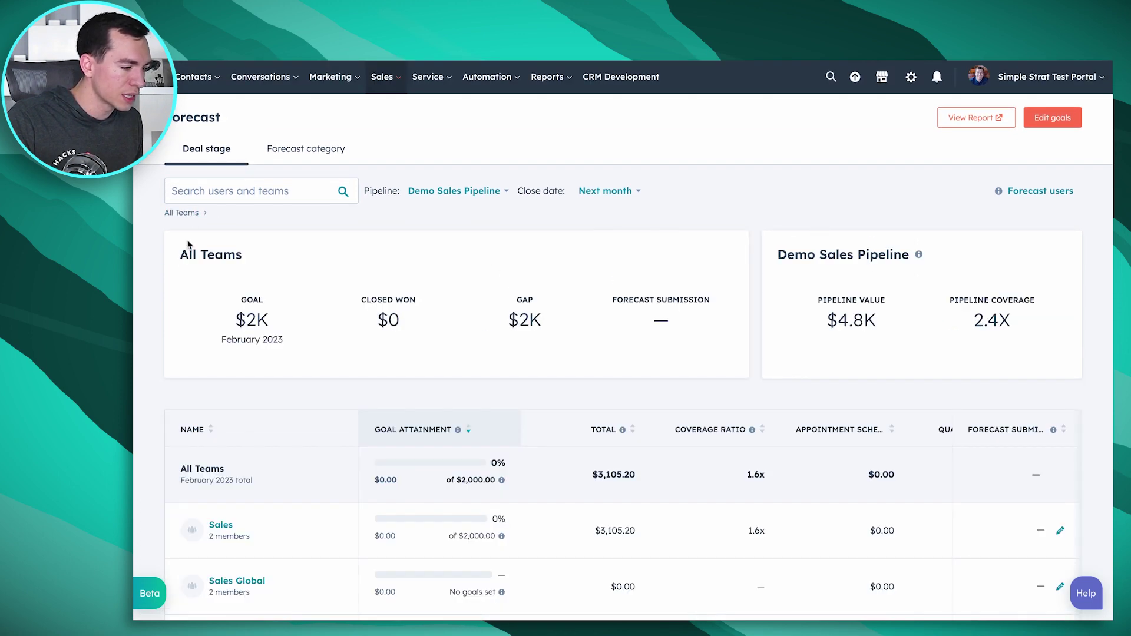
pyautogui.scroll(-1, 166, 358)
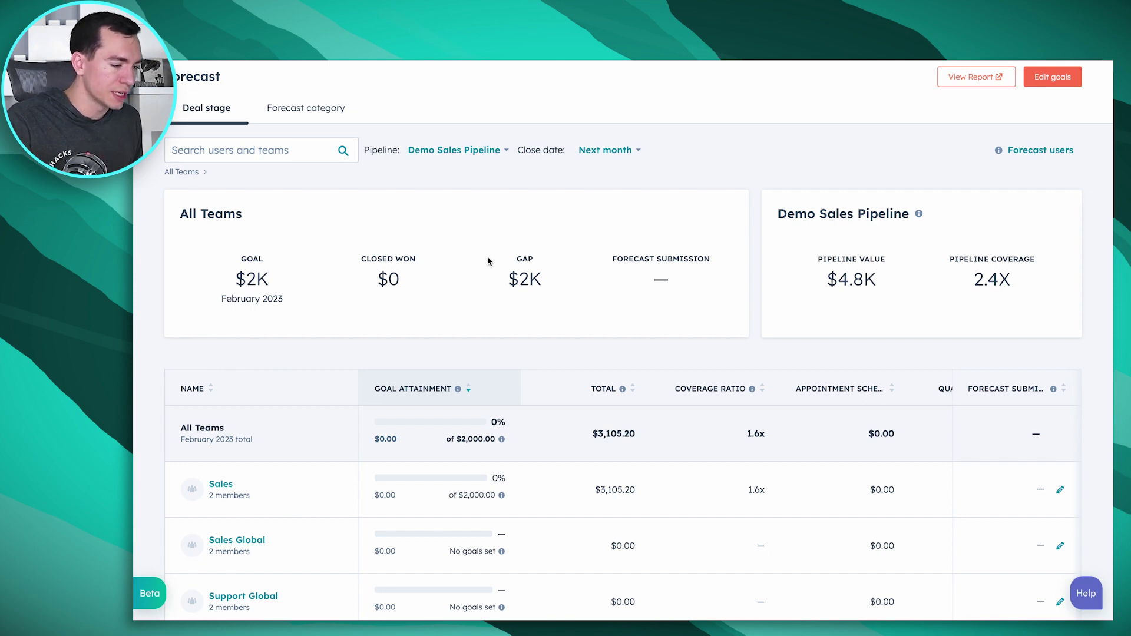
pyautogui.scroll(-3, 486, 256)
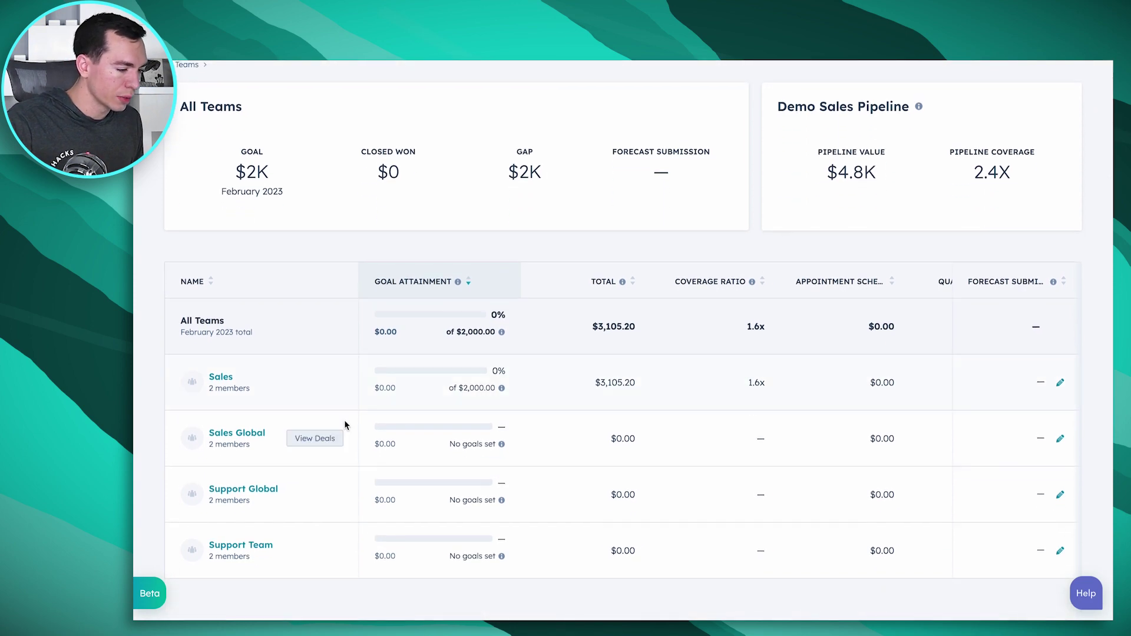
pyautogui.scroll(3, 306, 391)
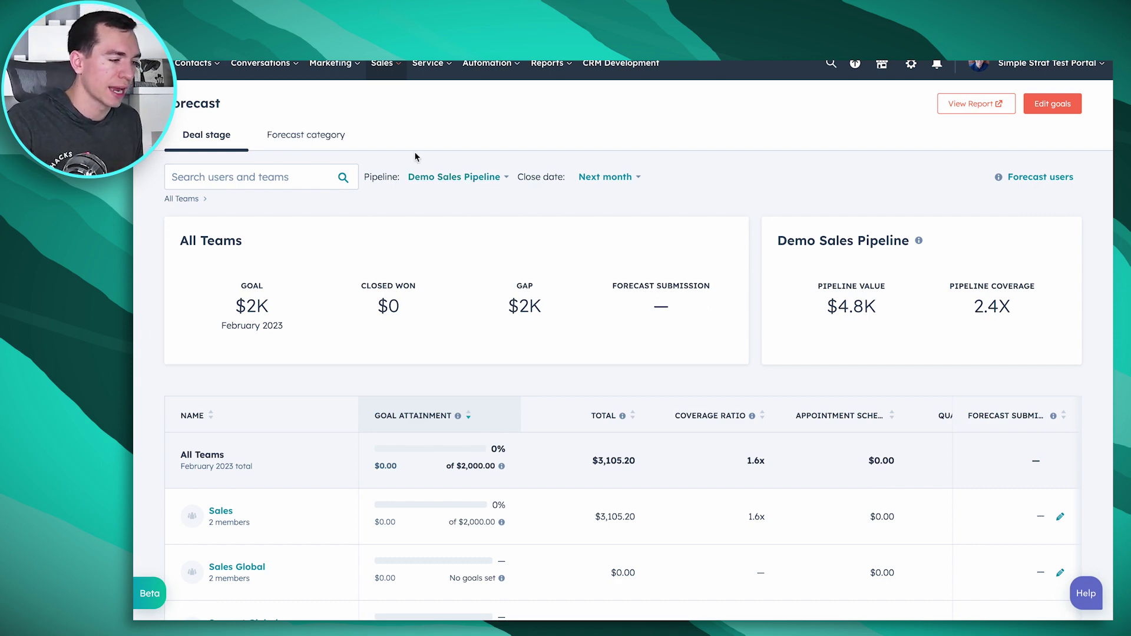
pyautogui.scroll(-1, 414, 150)
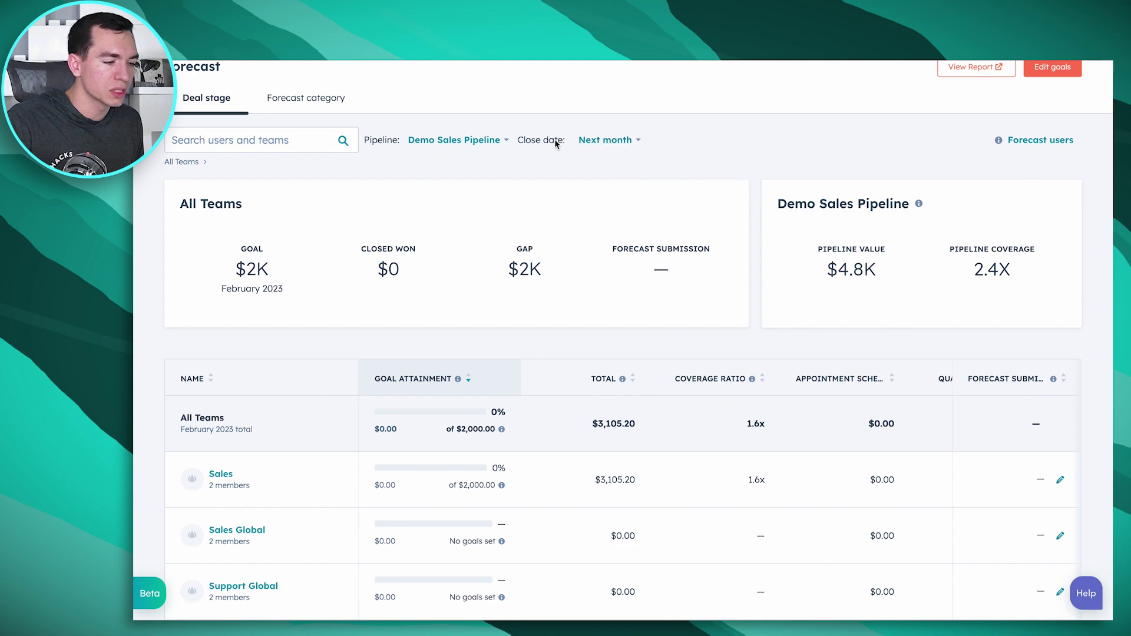
pyautogui.scroll(-3, 529, 171)
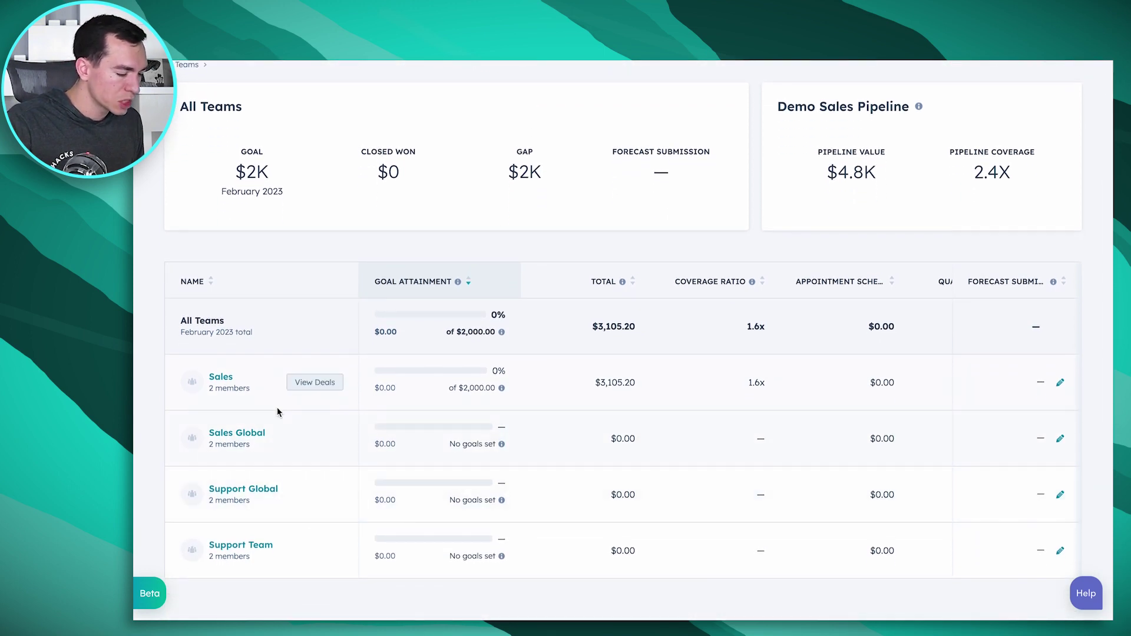
# - Open the Sales team's forecast and review the totals of its individual members
pyautogui.click(221, 377)
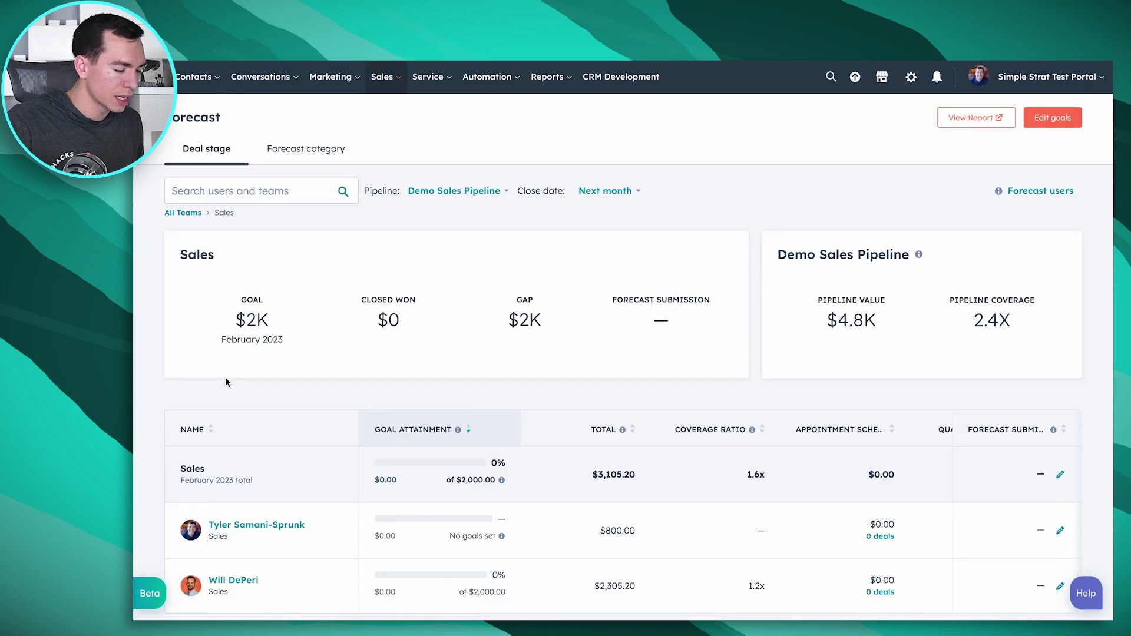
pyautogui.scroll(-1, 227, 383)
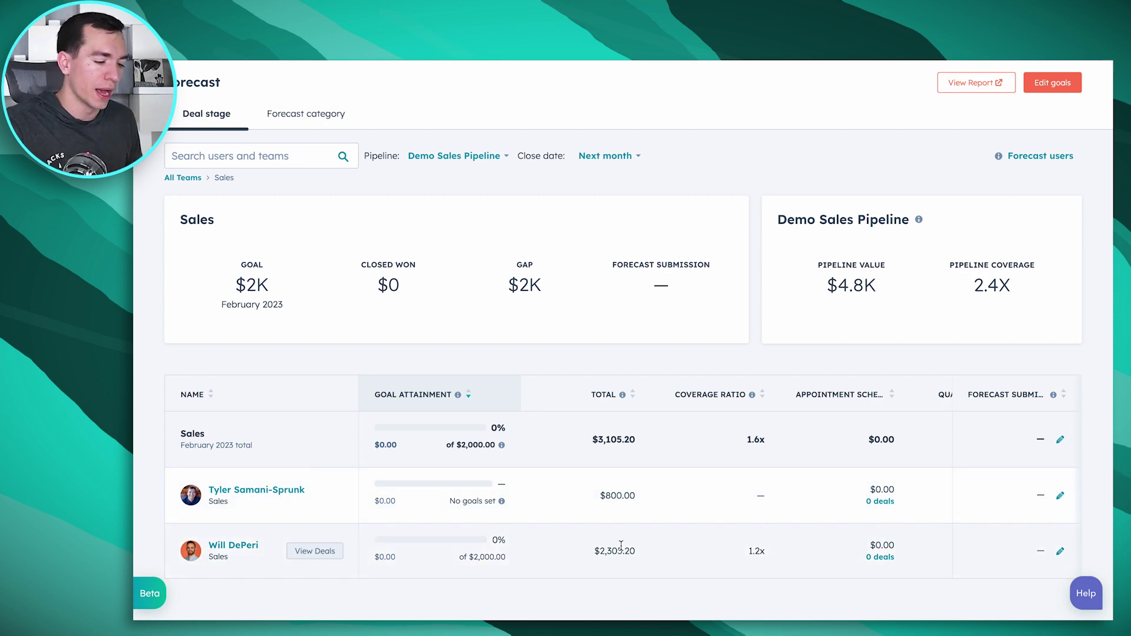
pyautogui.scroll(1, 477, 230)
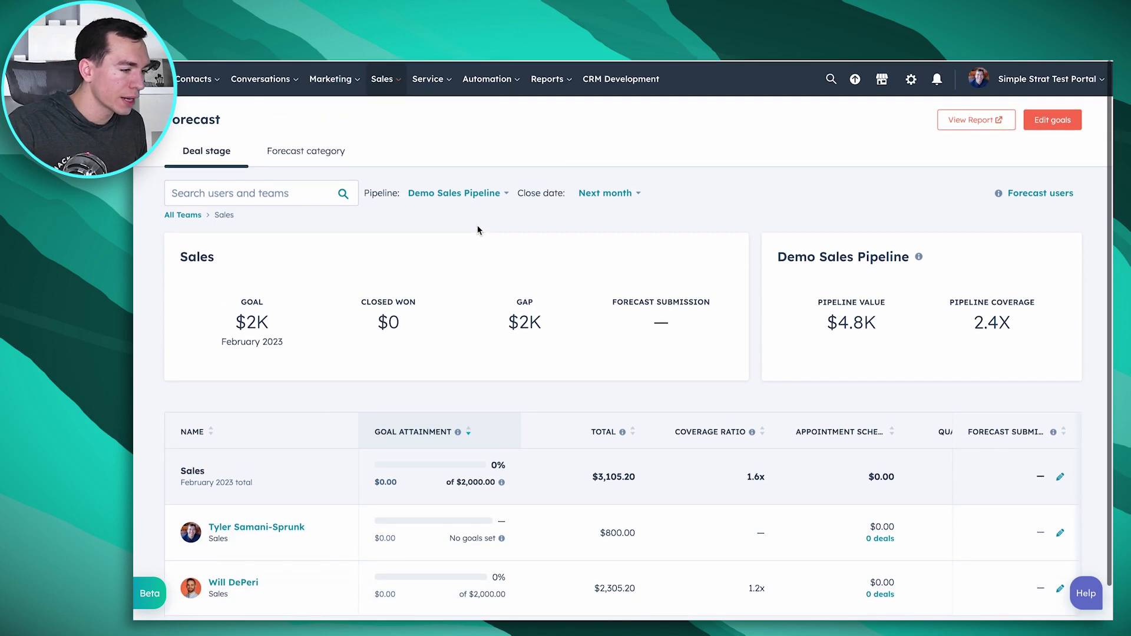
# - Check the weighted stage totals on the deals board and return to the Sales team's forecast
pyautogui.moveTo(381, 77)
pyautogui.click(389, 120)
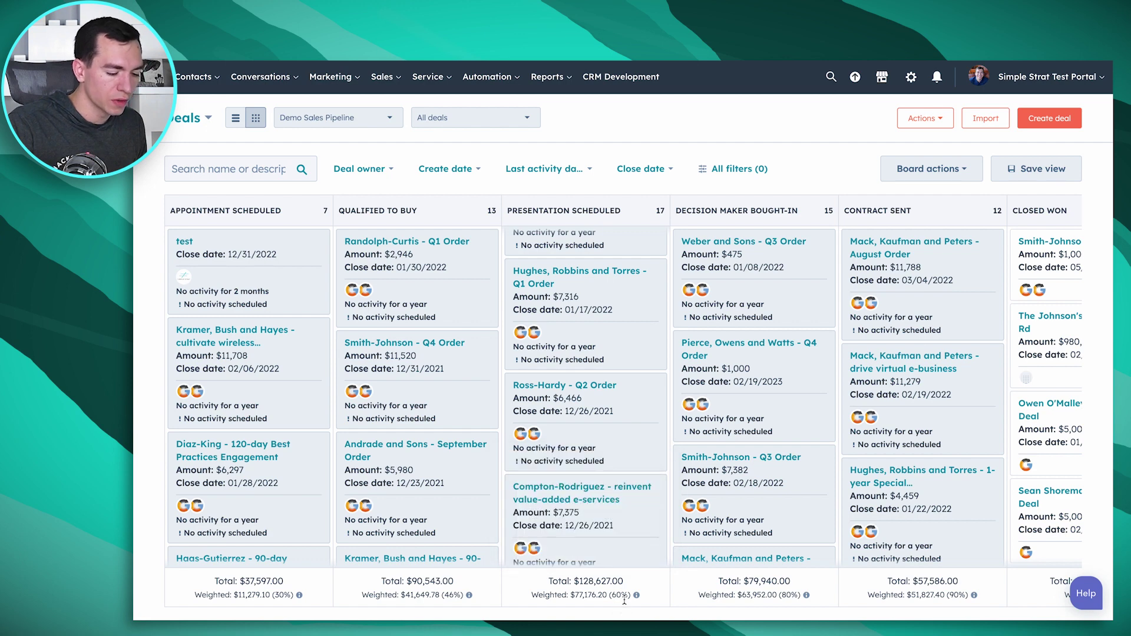
pyautogui.moveTo(624, 599)
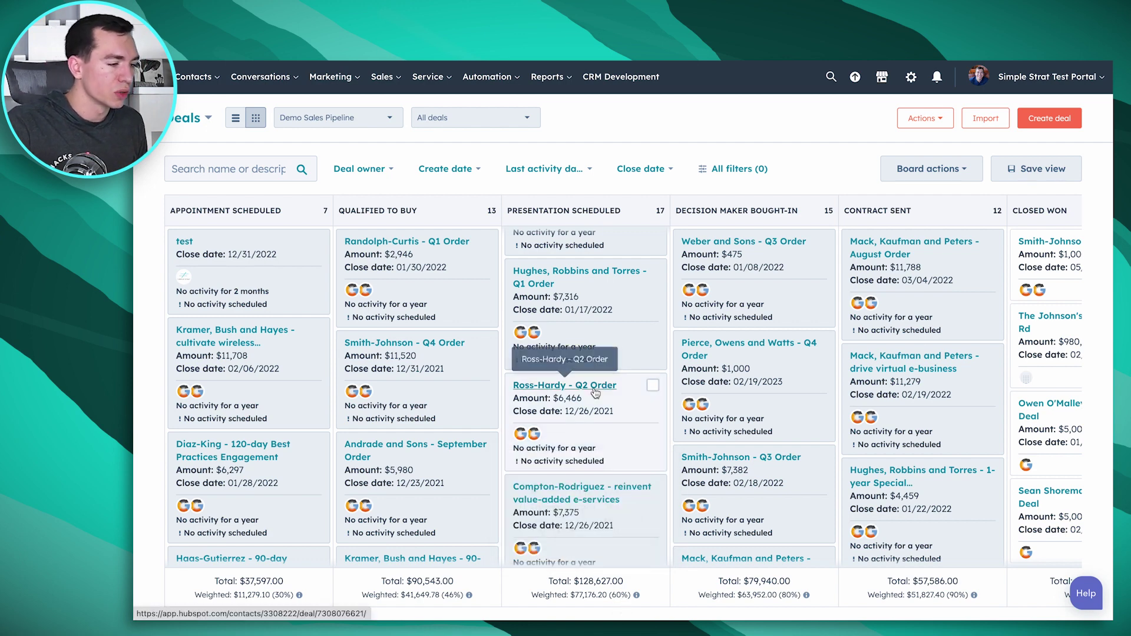
pyautogui.moveTo(386, 77)
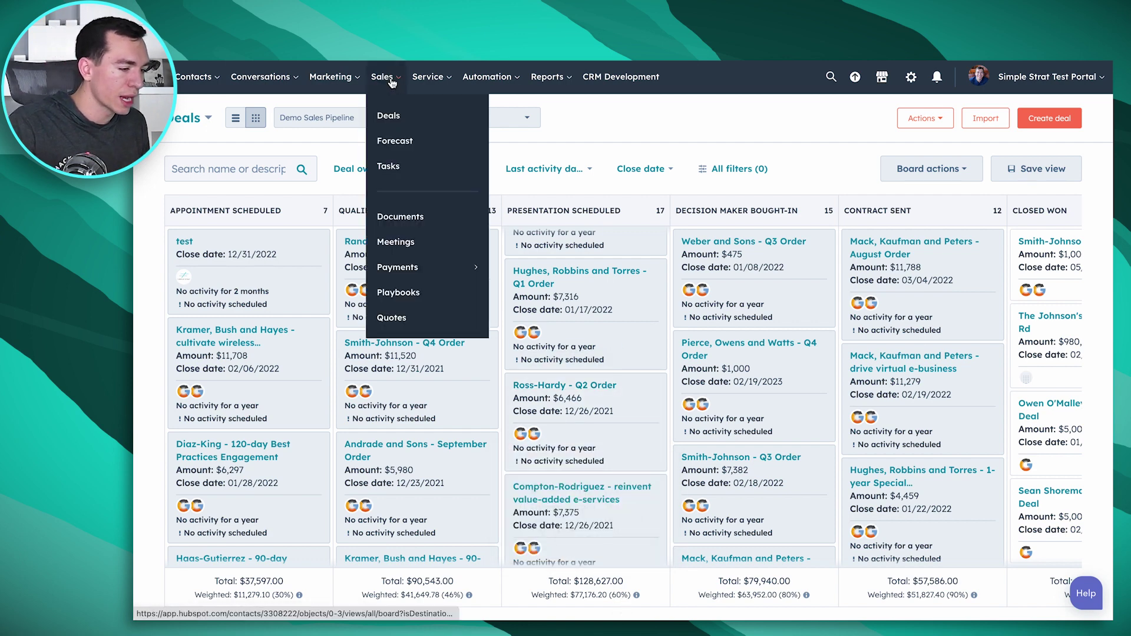
pyautogui.click(409, 141)
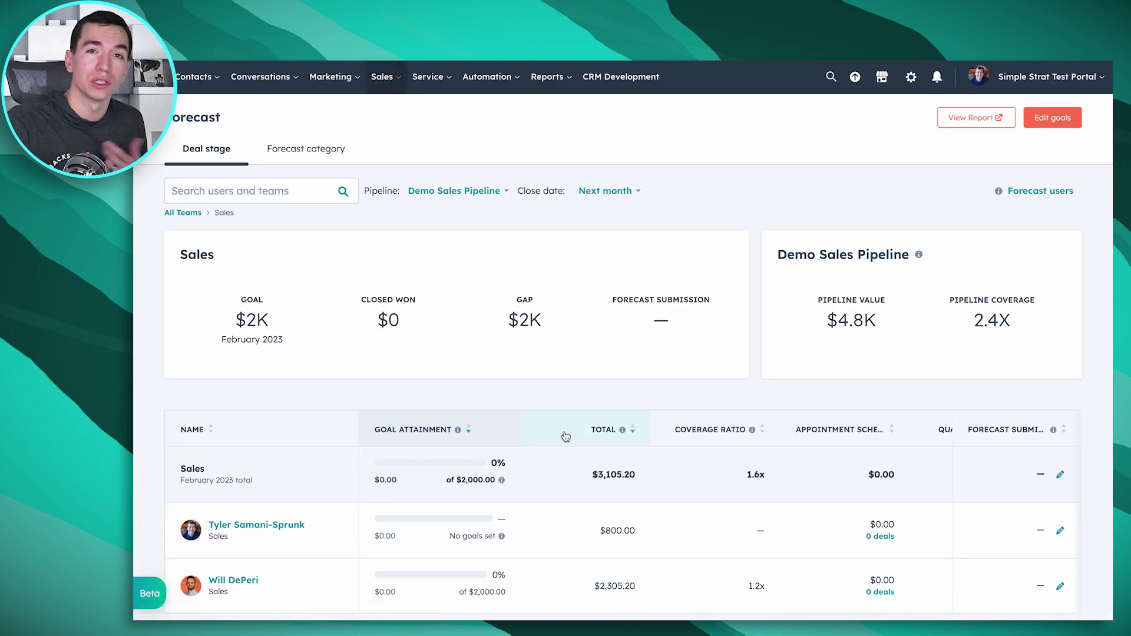
# - Examine the Sales team's forecast table across all deal stage columns up to the forecast submission column
pyautogui.scroll(-1, 564, 436)
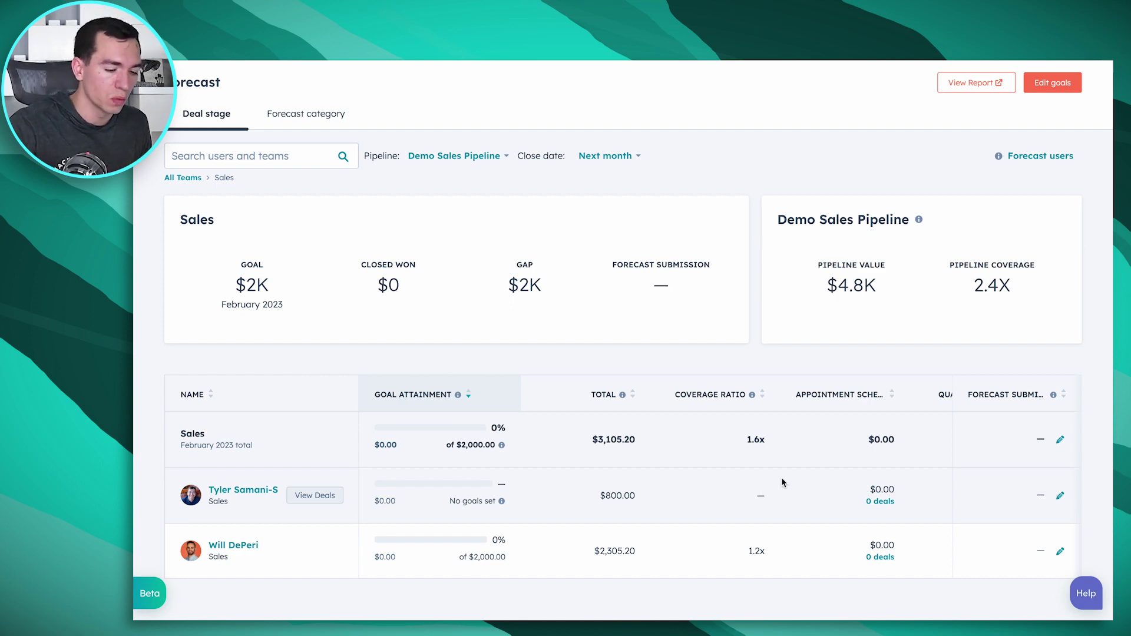
pyautogui.hscroll(5, 781, 477)
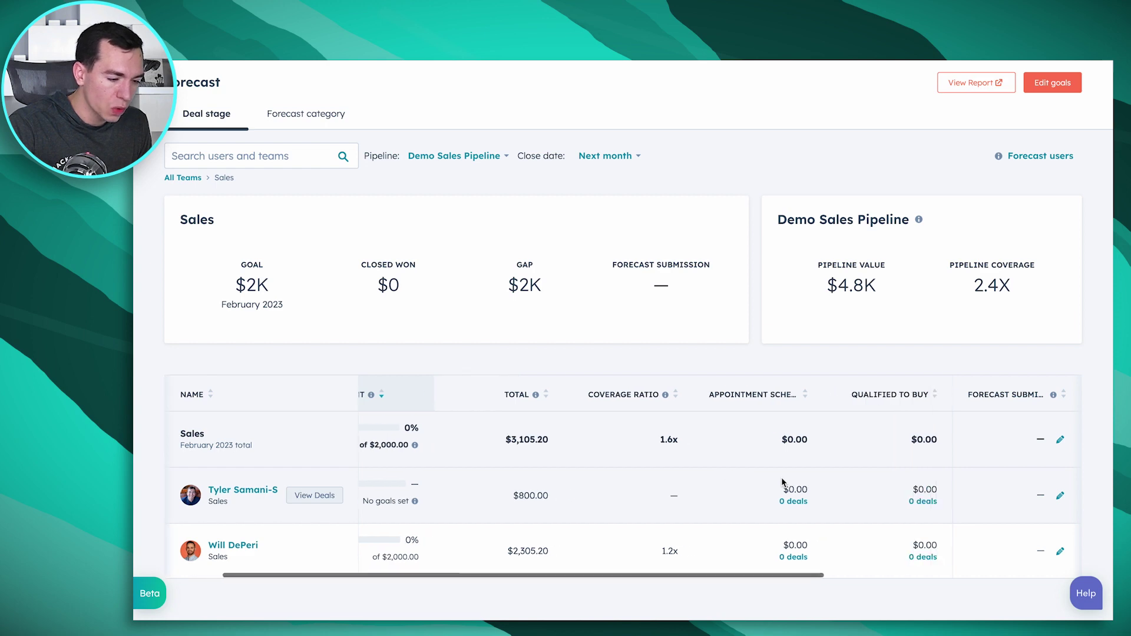
pyautogui.hscroll(5, 781, 477)
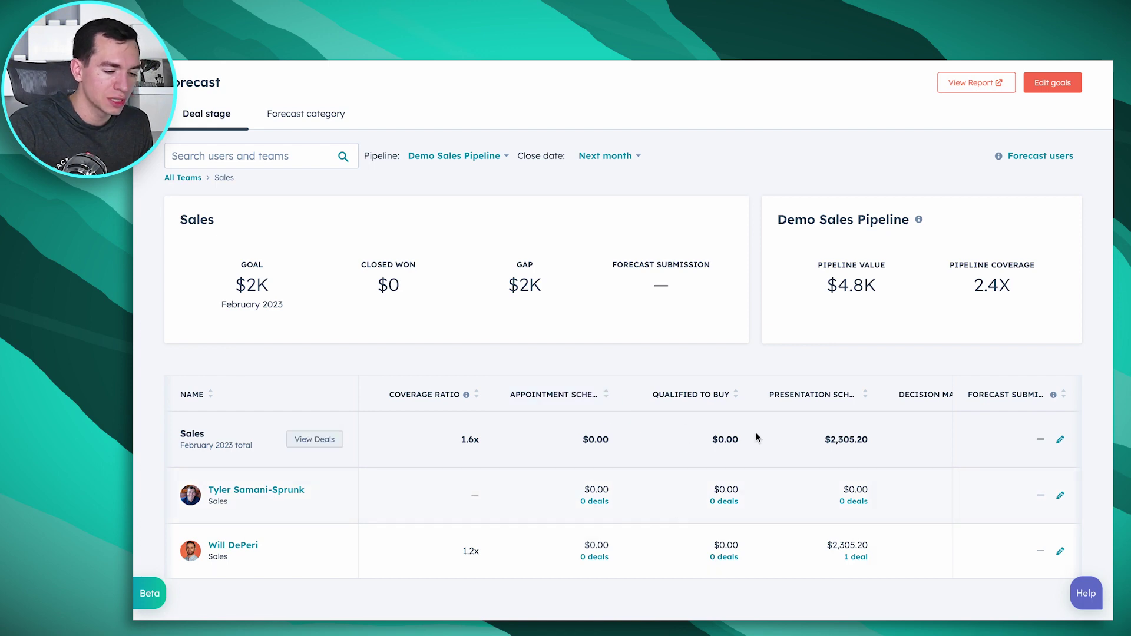
pyautogui.hscroll(3, 791, 496)
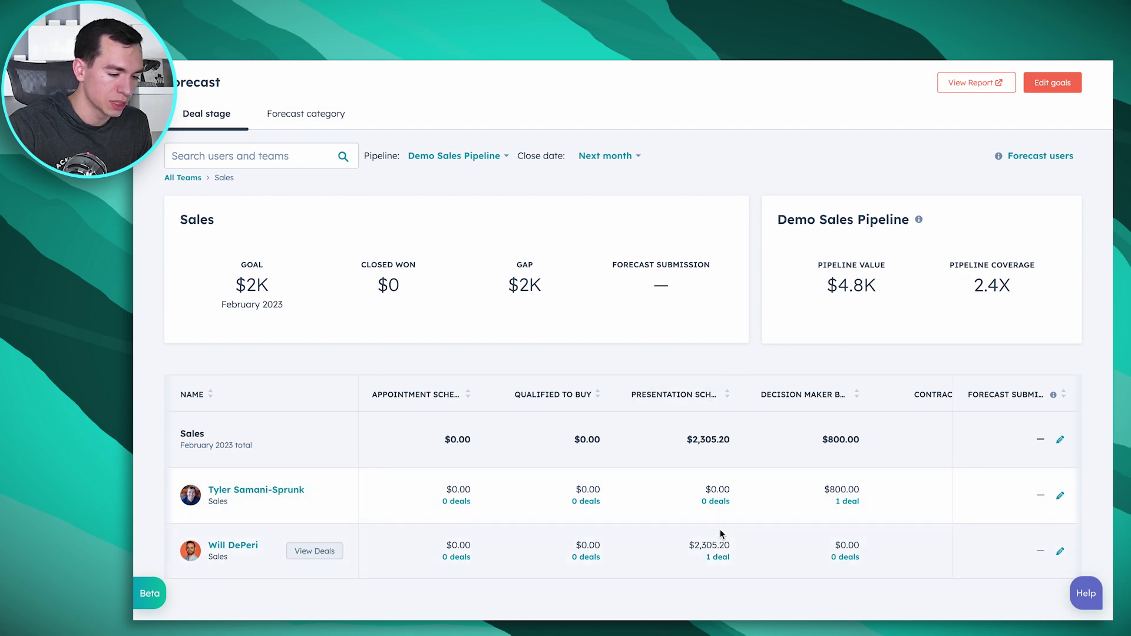
pyautogui.hscroll(2, 741, 559)
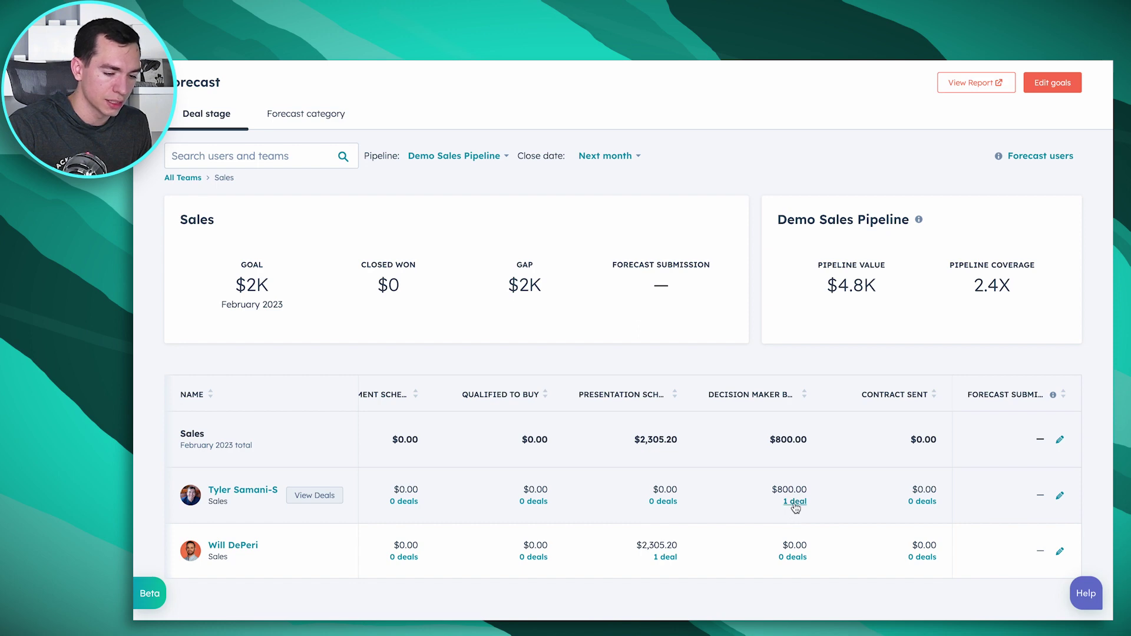
pyautogui.hscroll(1, 808, 456)
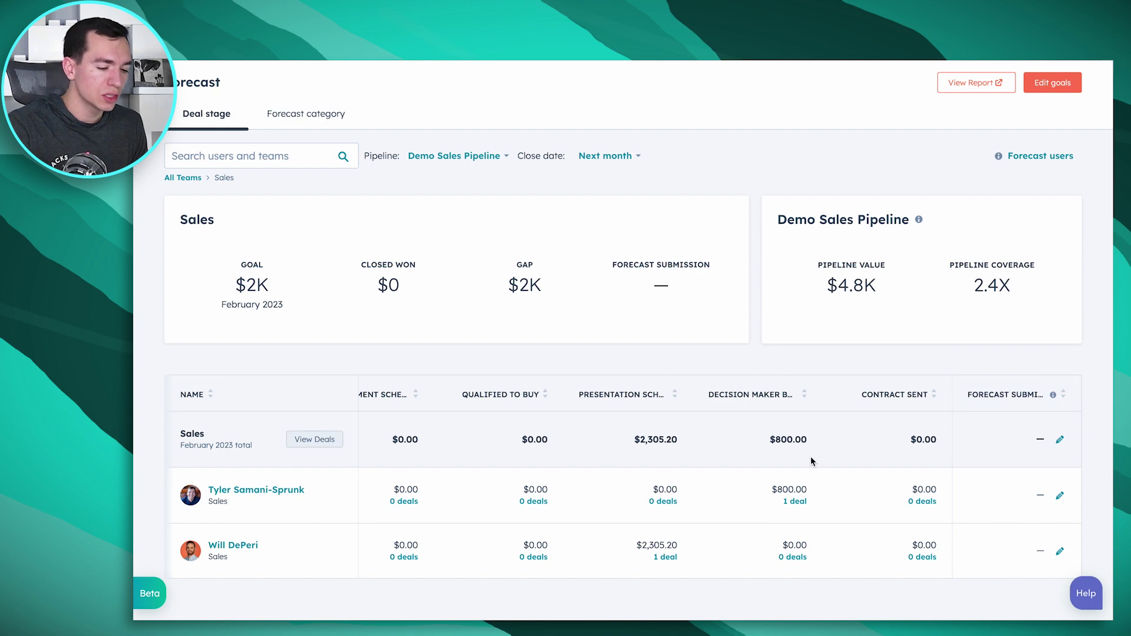
pyautogui.moveTo(1053, 395)
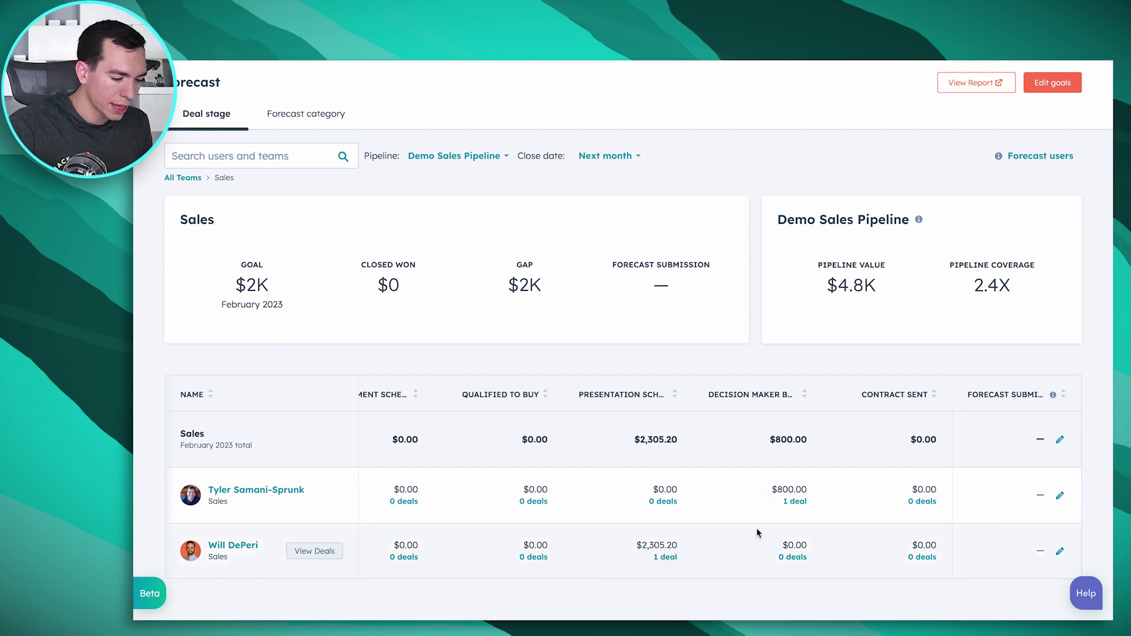
pyautogui.hscroll(-3, 668, 557)
pyautogui.hscroll(3, 668, 557)
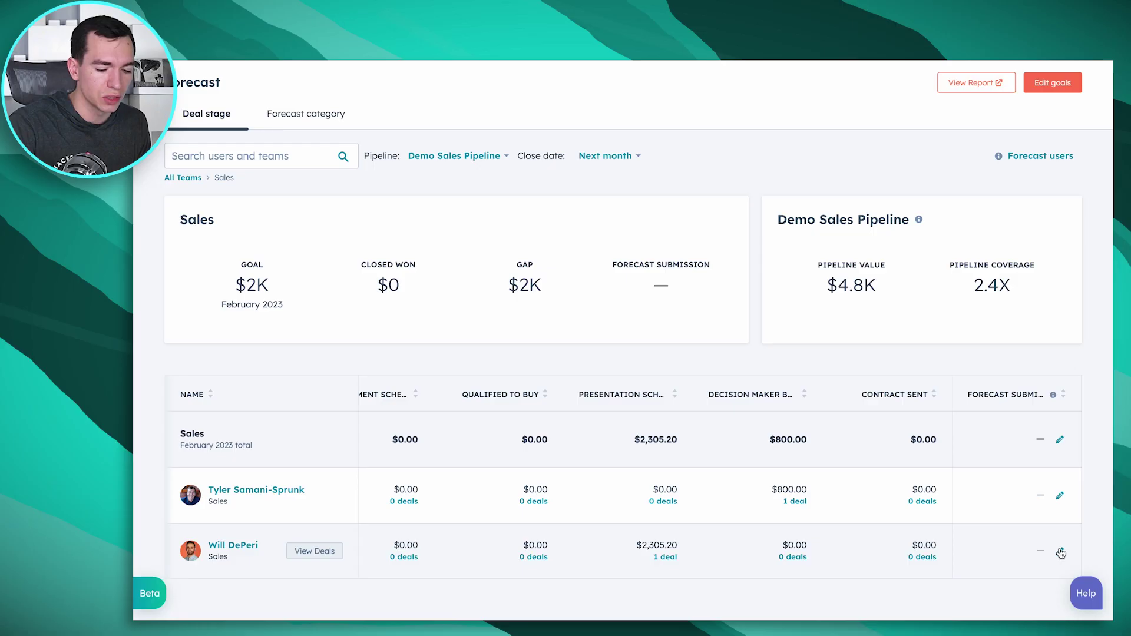
# - Submit a February 2023 forecast of $5000 in the Demo Sales Pipeline for the second member of the Sales team
pyautogui.click(1060, 554)
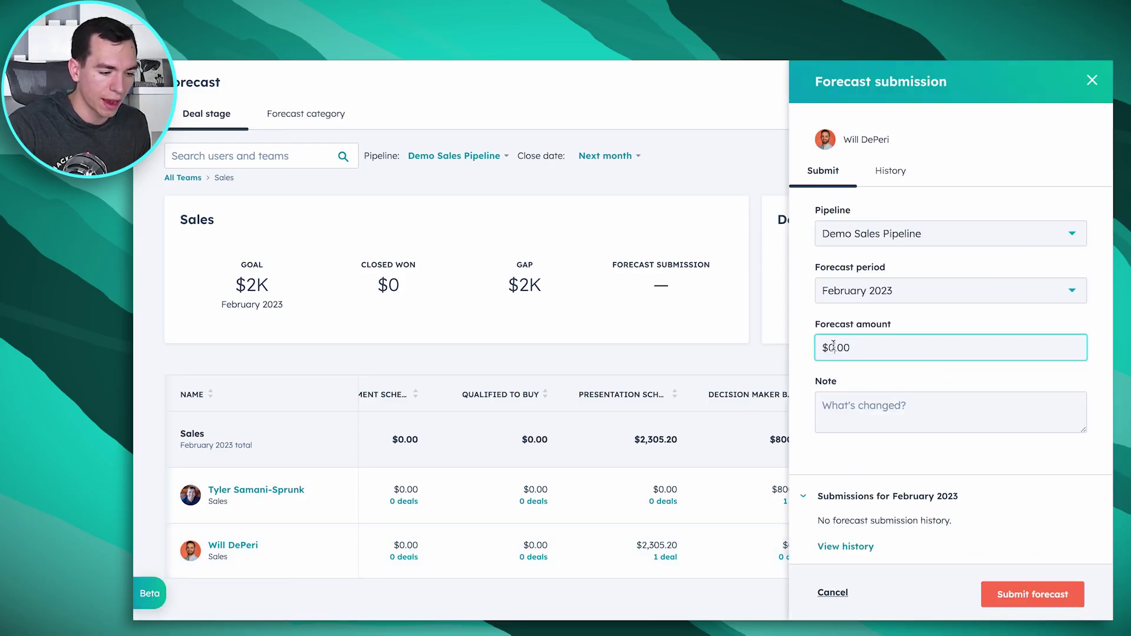
pyautogui.write('5000')
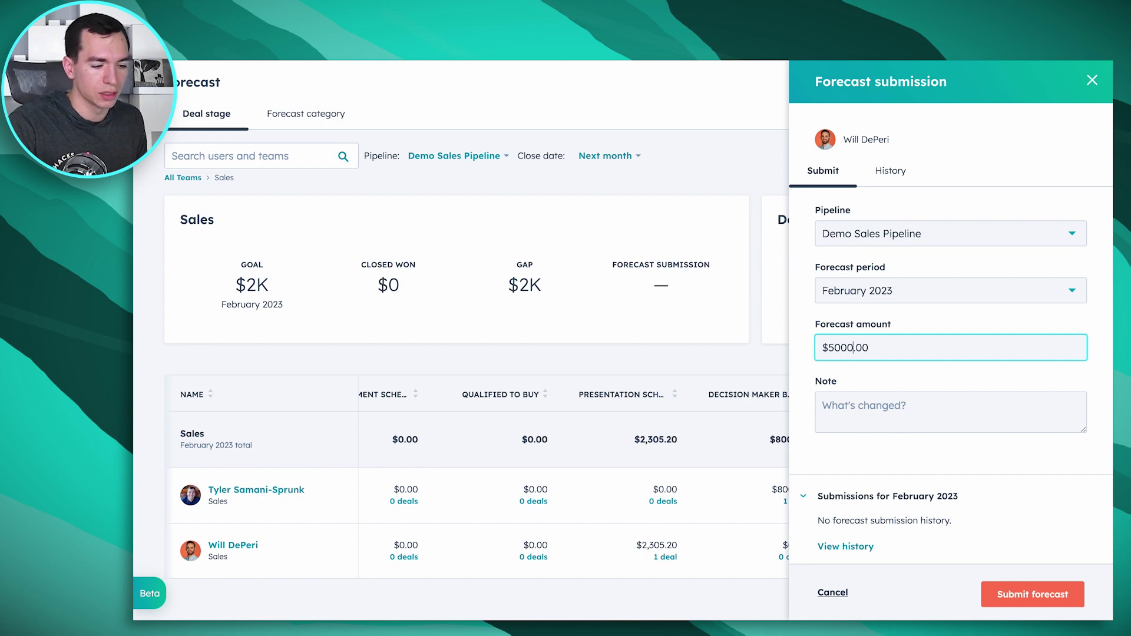
pyautogui.click(1031, 594)
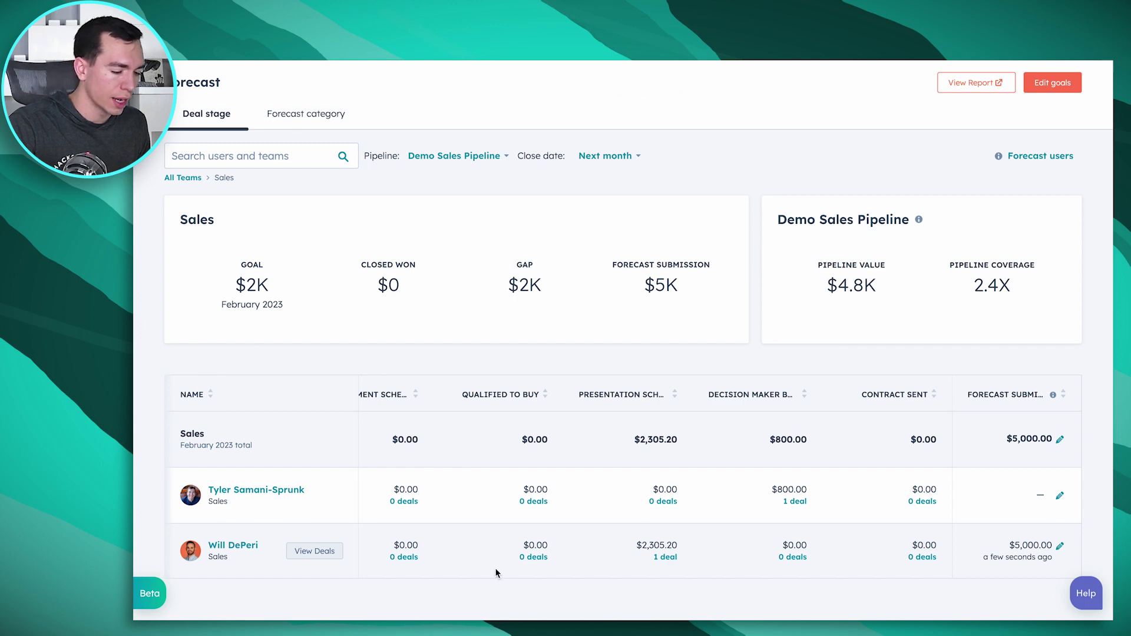
# - Submit a February 2023 forecast of $2500 in the Demo Sales Pipeline for the first member of the Sales team
pyautogui.hscroll(-2, 568, 561)
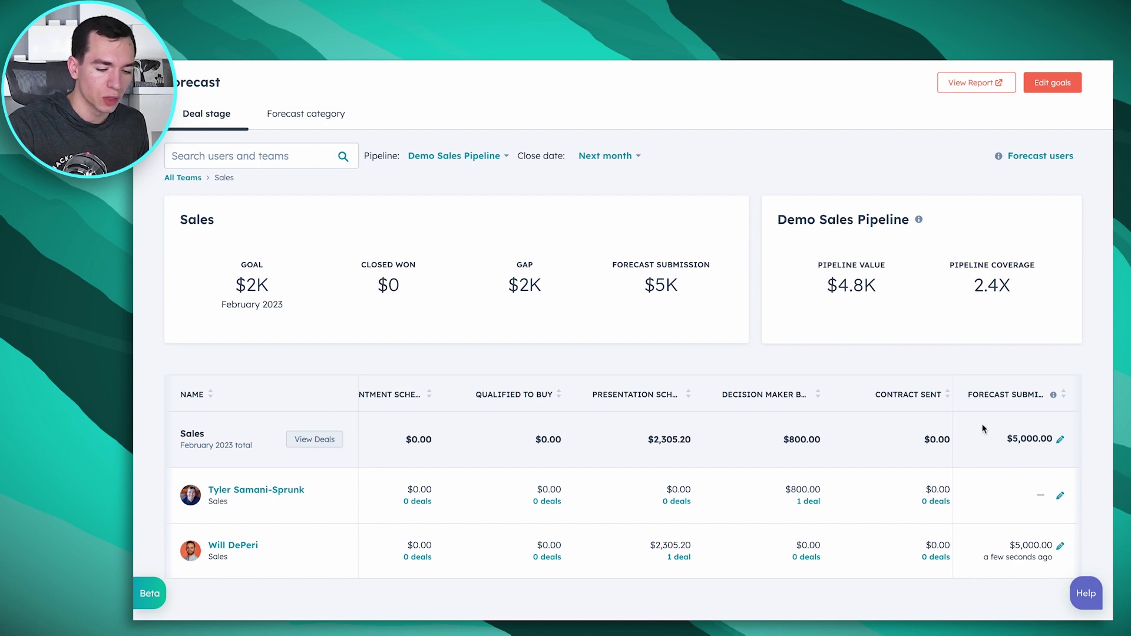
pyautogui.click(1060, 497)
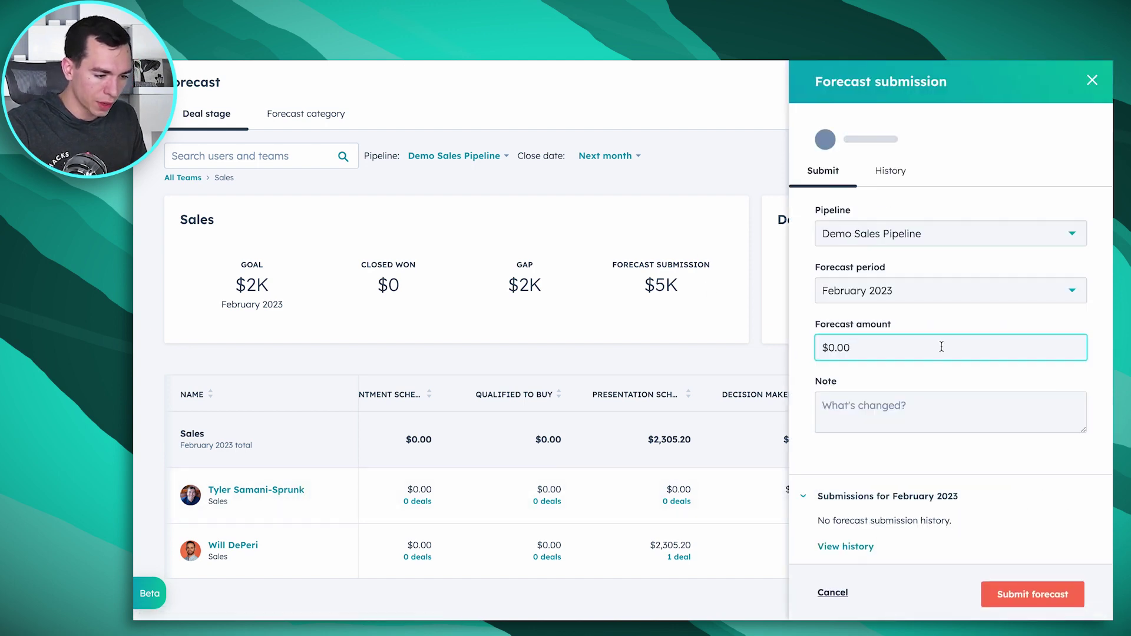
pyautogui.write('2500')
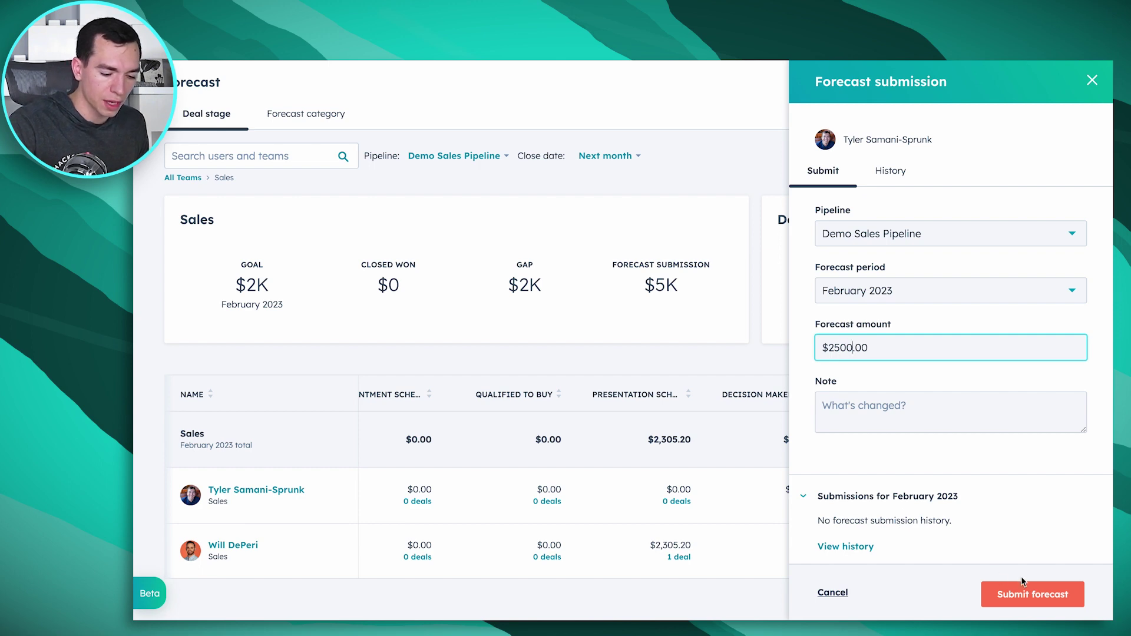
pyautogui.click(1025, 593)
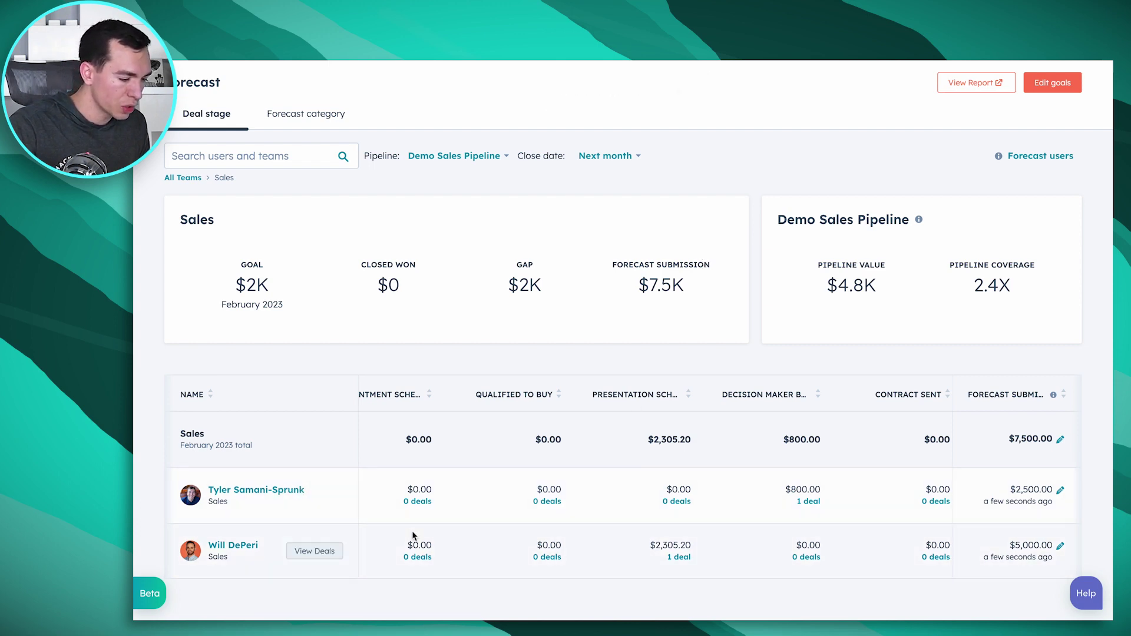
# - Check the goal attainment of the Sales team members and the hint on the first member's missing goal
pyautogui.hscroll(-5, 457, 504)
pyautogui.hscroll(-5, 457, 504)
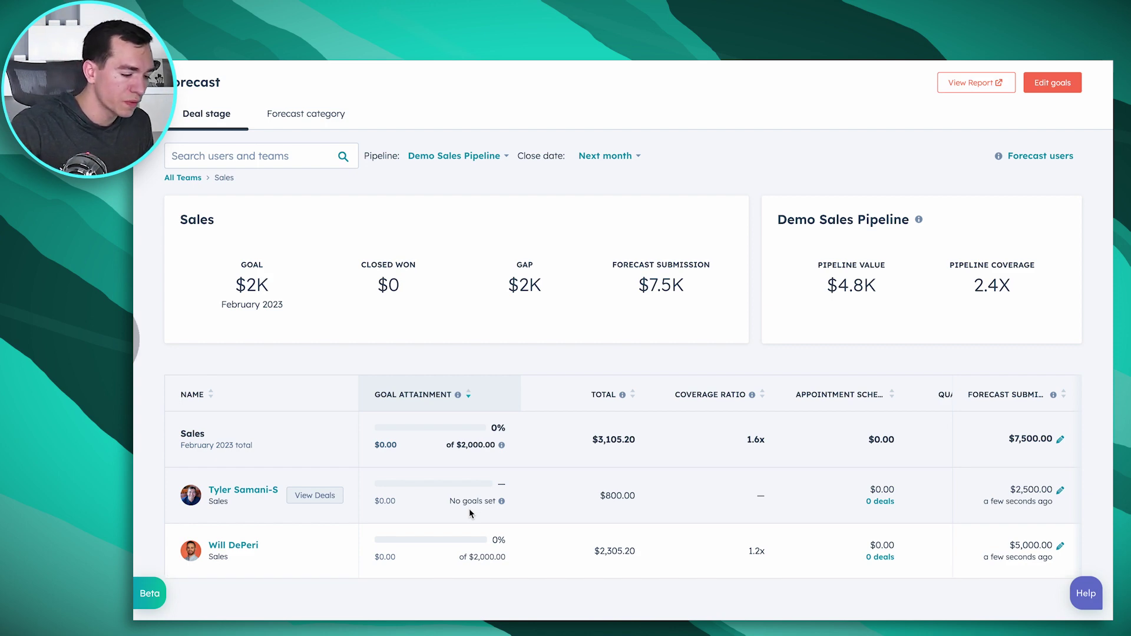
pyautogui.moveTo(473, 502)
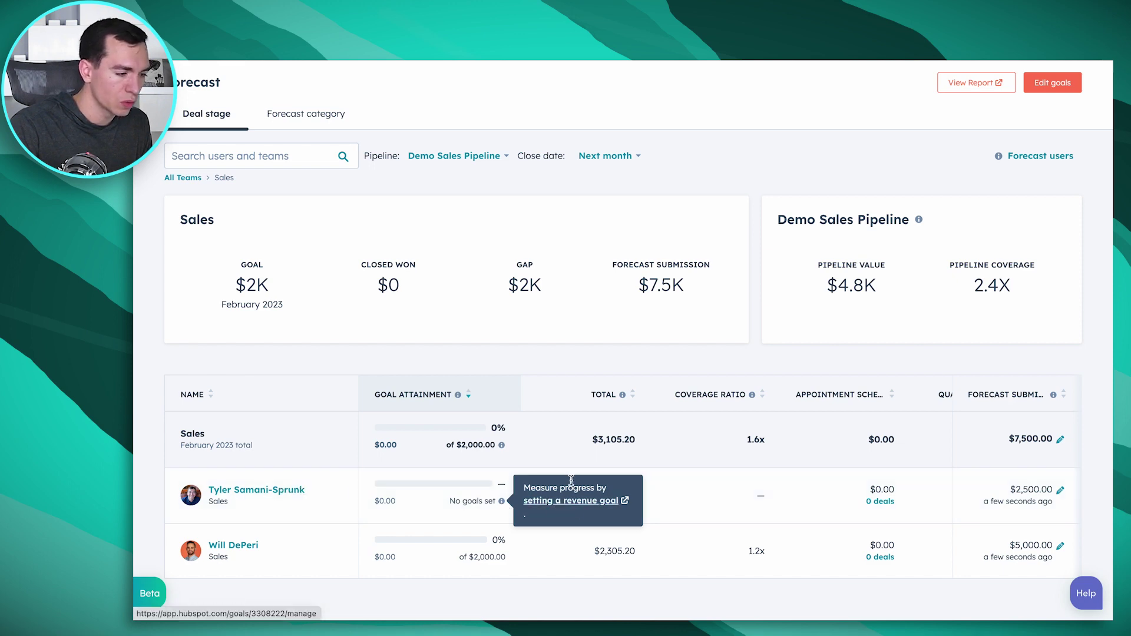
# - Open the goals list in the account's tracking and analytics settings and review the existing revenue goals
pyautogui.scroll(2, 589, 412)
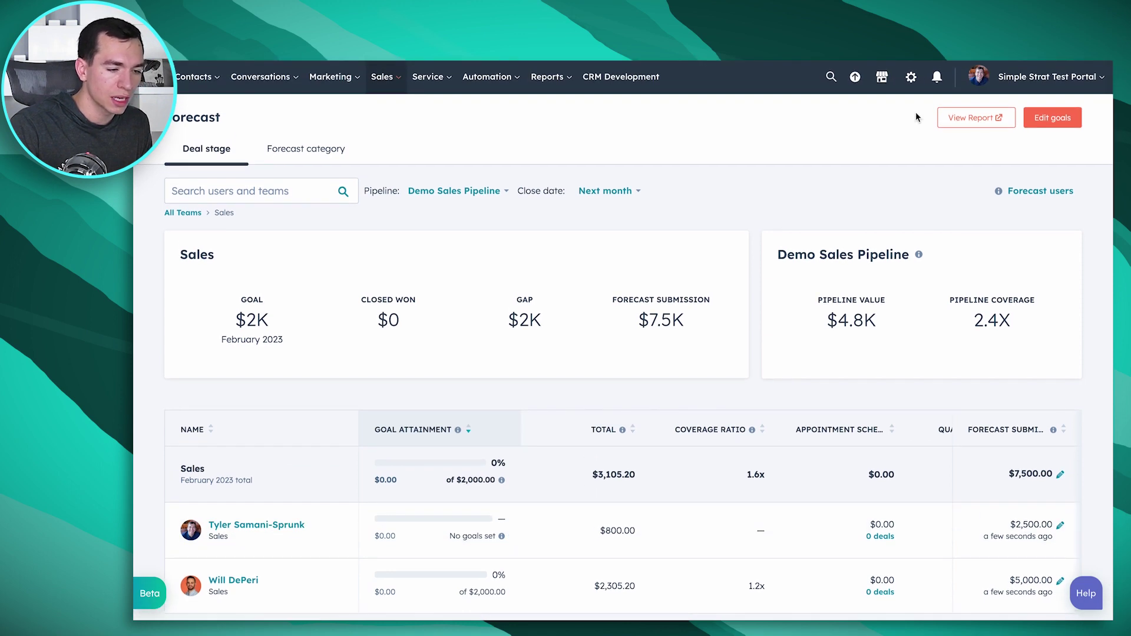
pyautogui.click(911, 77)
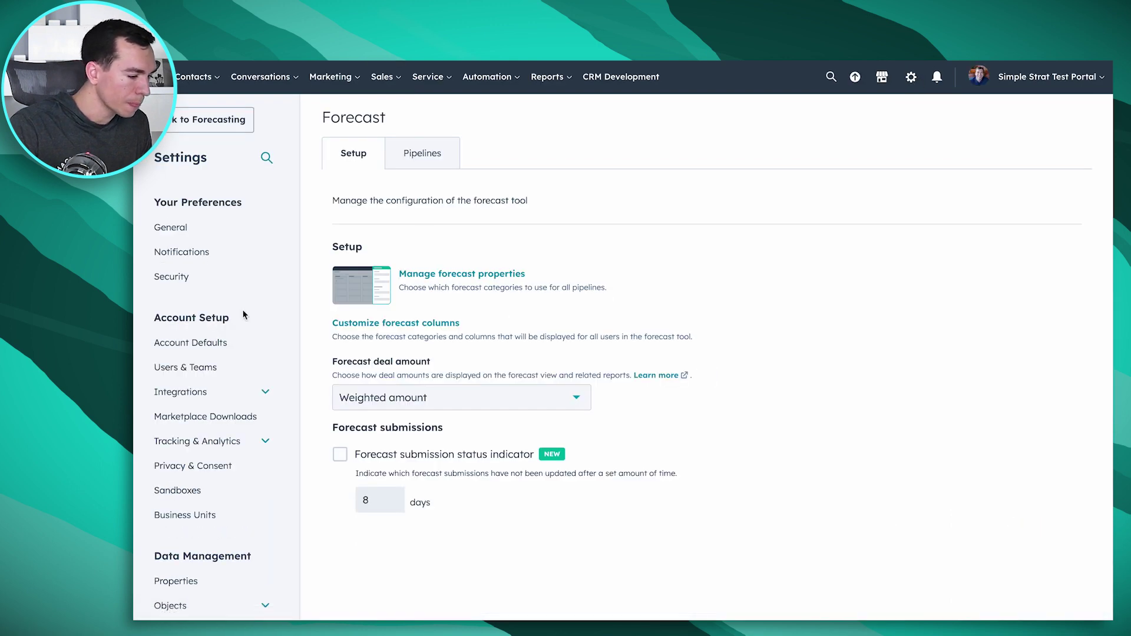
pyautogui.scroll(-1, 235, 318)
pyautogui.click(255, 399)
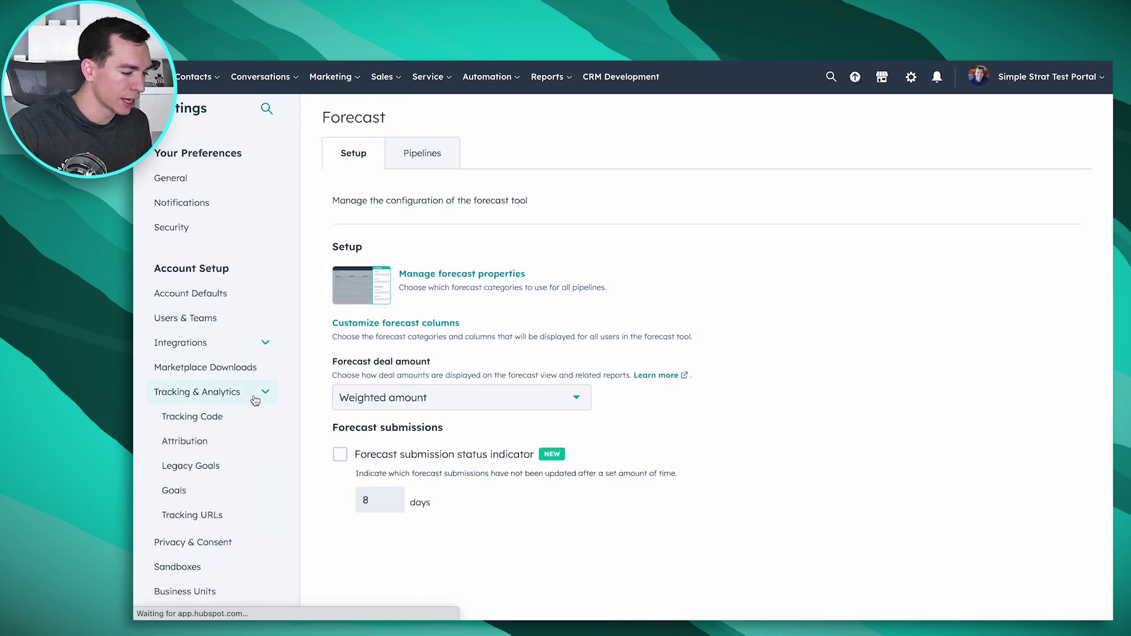
pyautogui.click(179, 491)
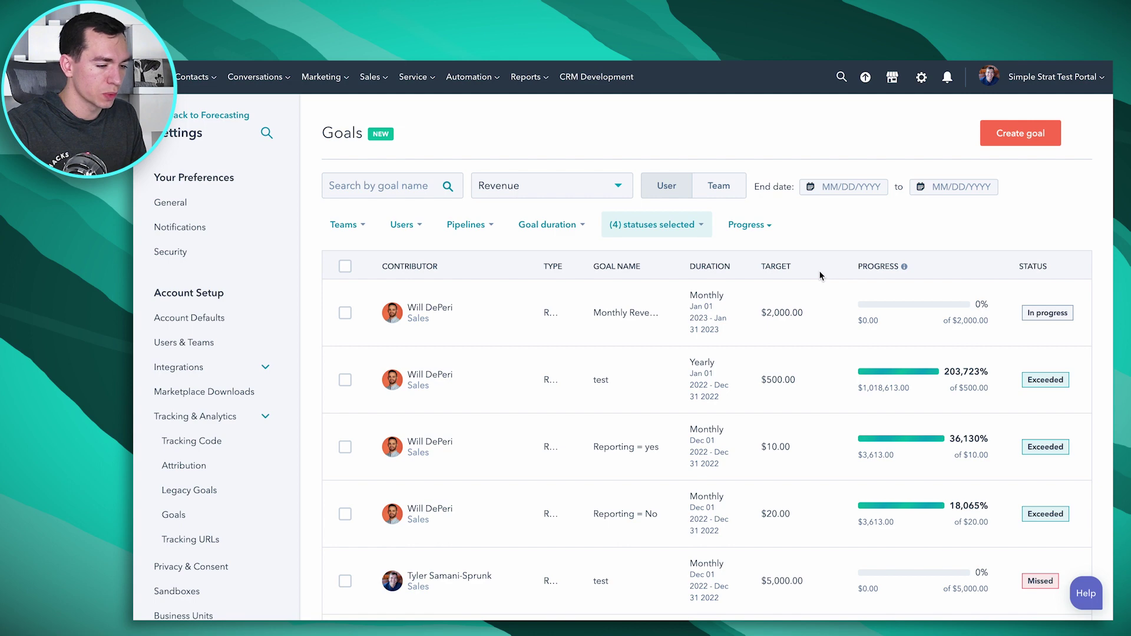
pyautogui.moveTo(702, 319)
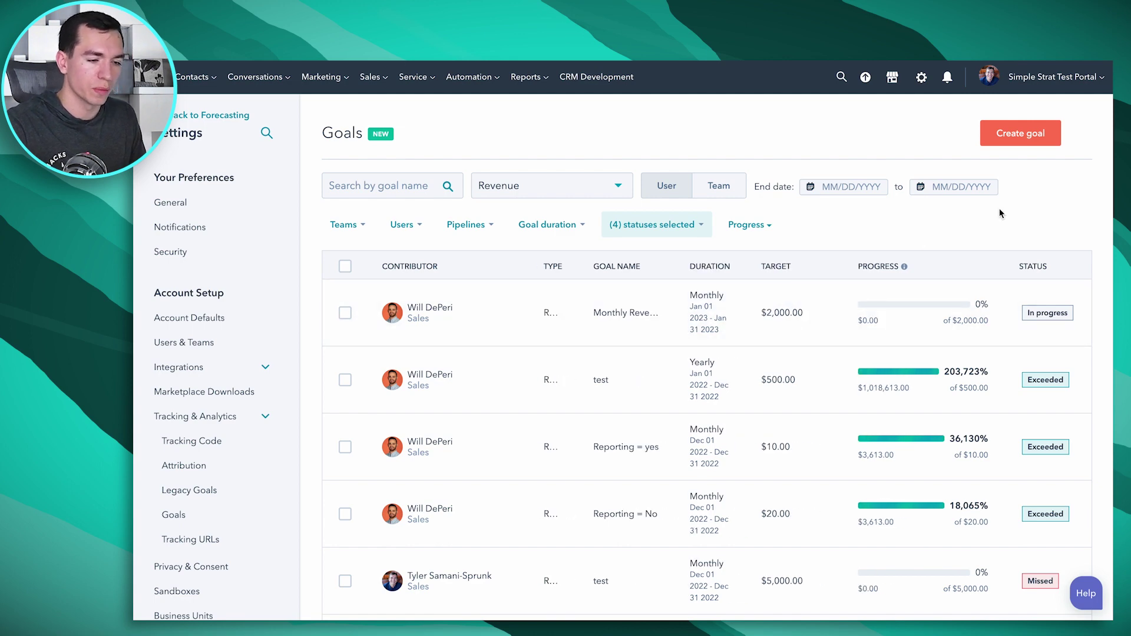
# - Create a 2023 goal with forecasting for the first Sales team member as user contributor in the Demo Sales Pipeline
pyautogui.click(1035, 139)
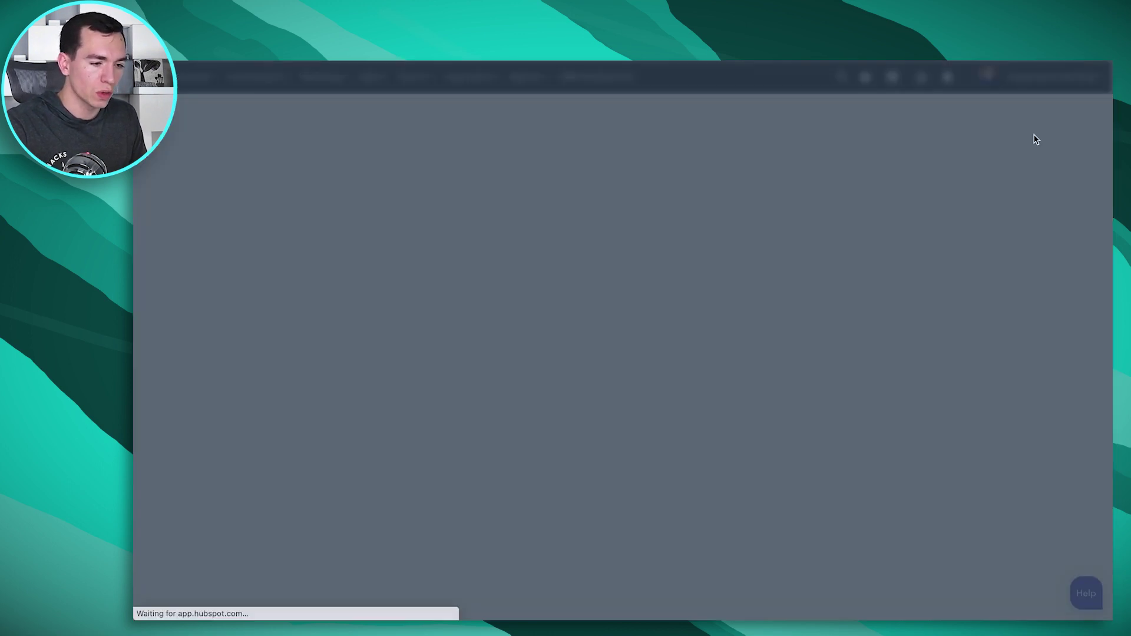
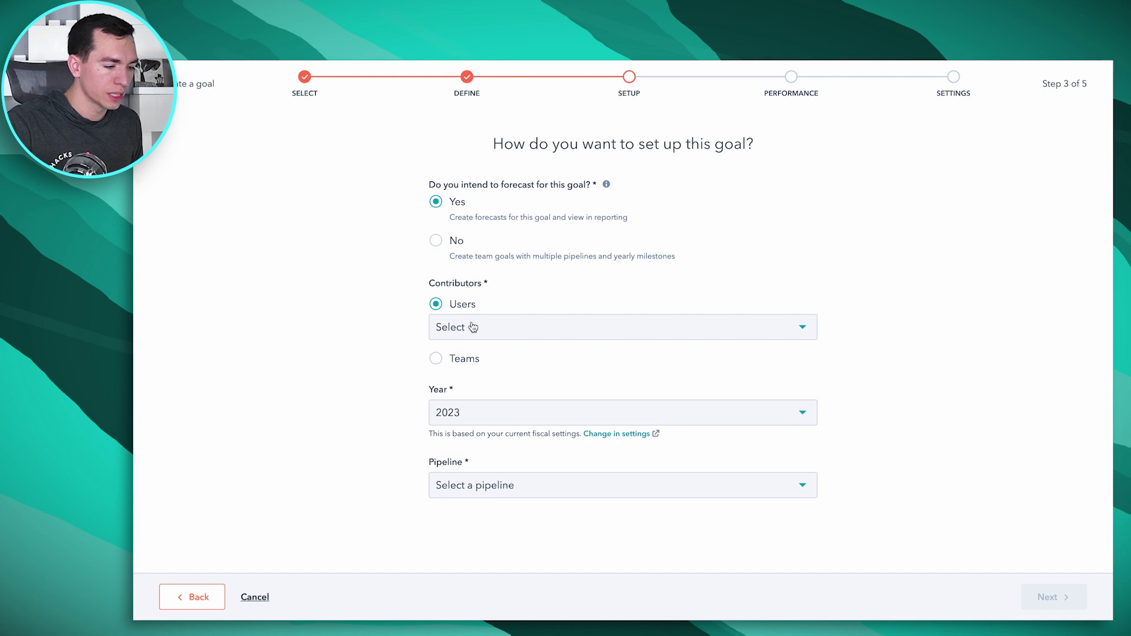
pyautogui.click(521, 331)
pyautogui.write('tyl')
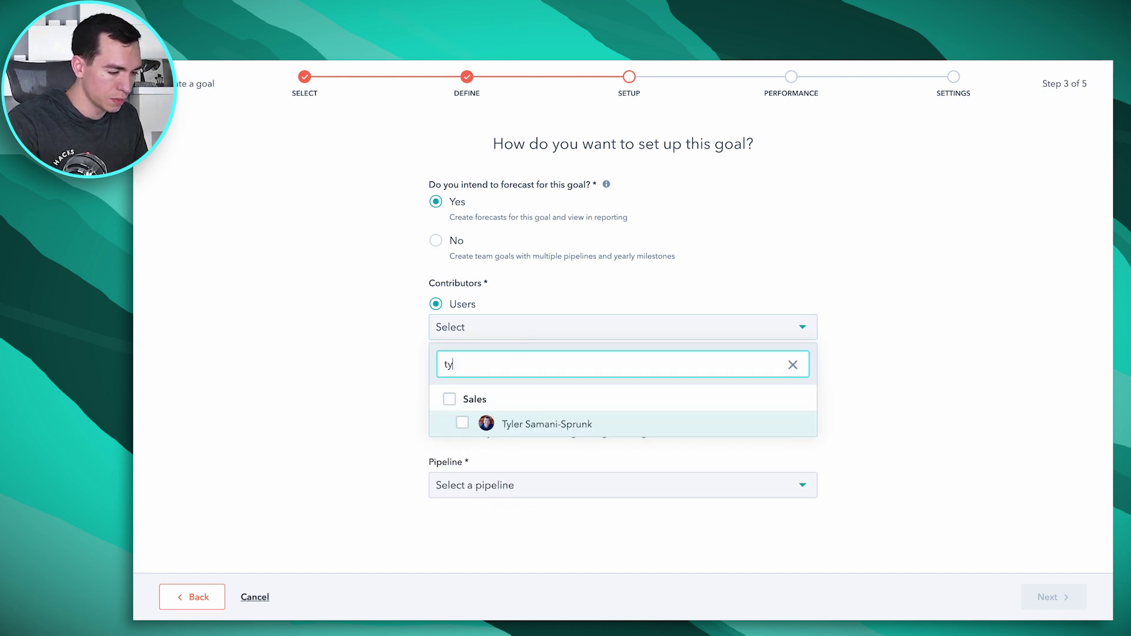
pyautogui.click(463, 423)
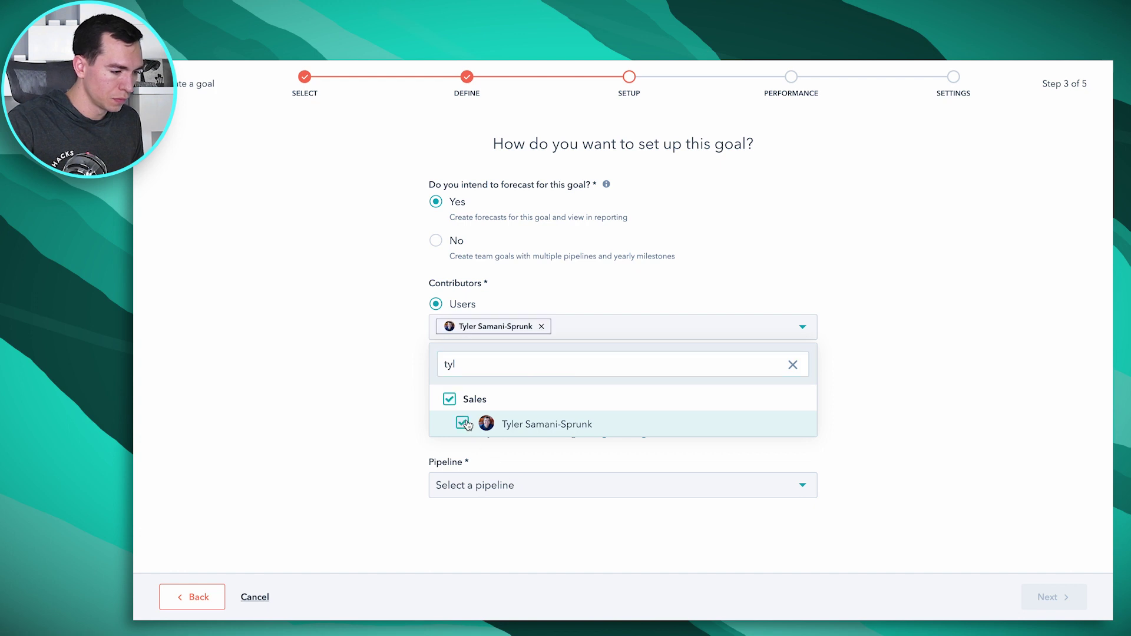
pyautogui.click(354, 391)
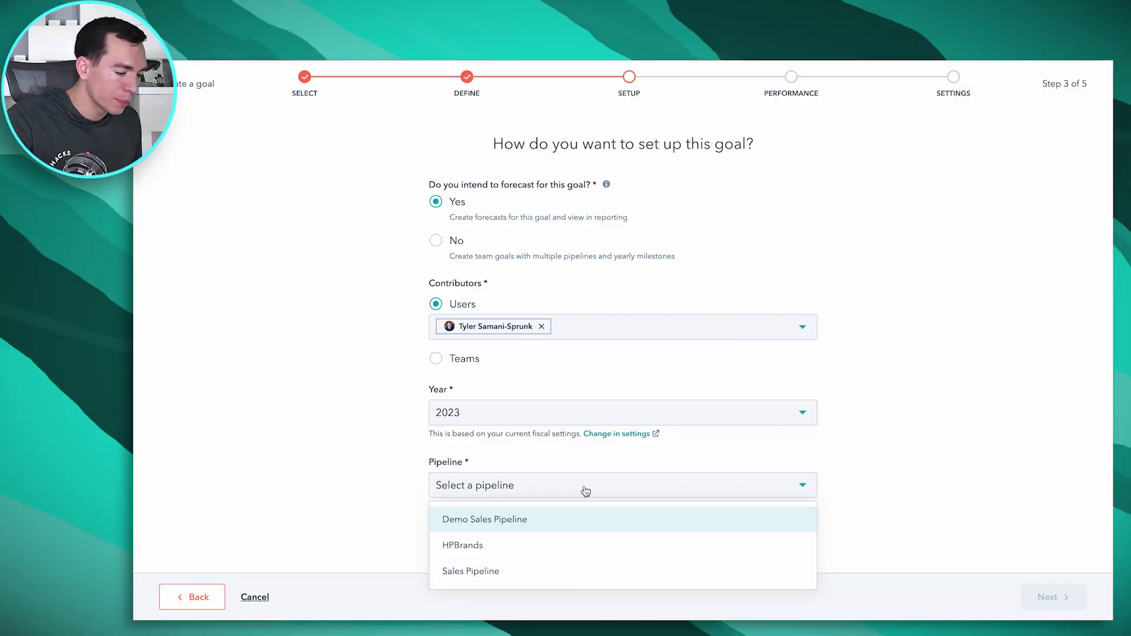
pyautogui.click(510, 526)
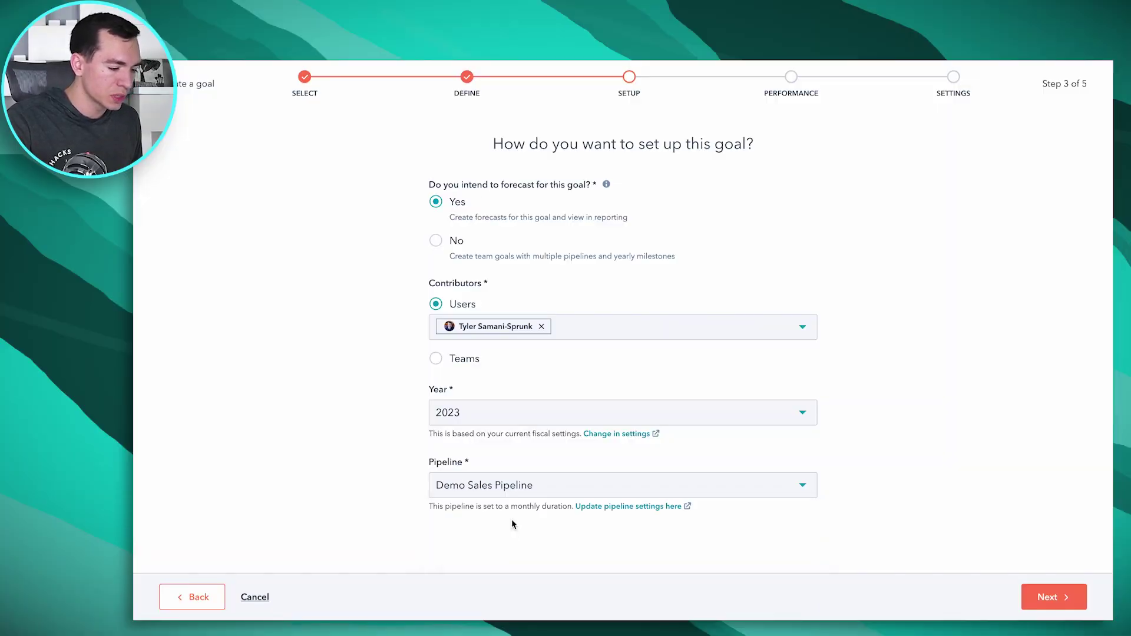
pyautogui.click(1054, 596)
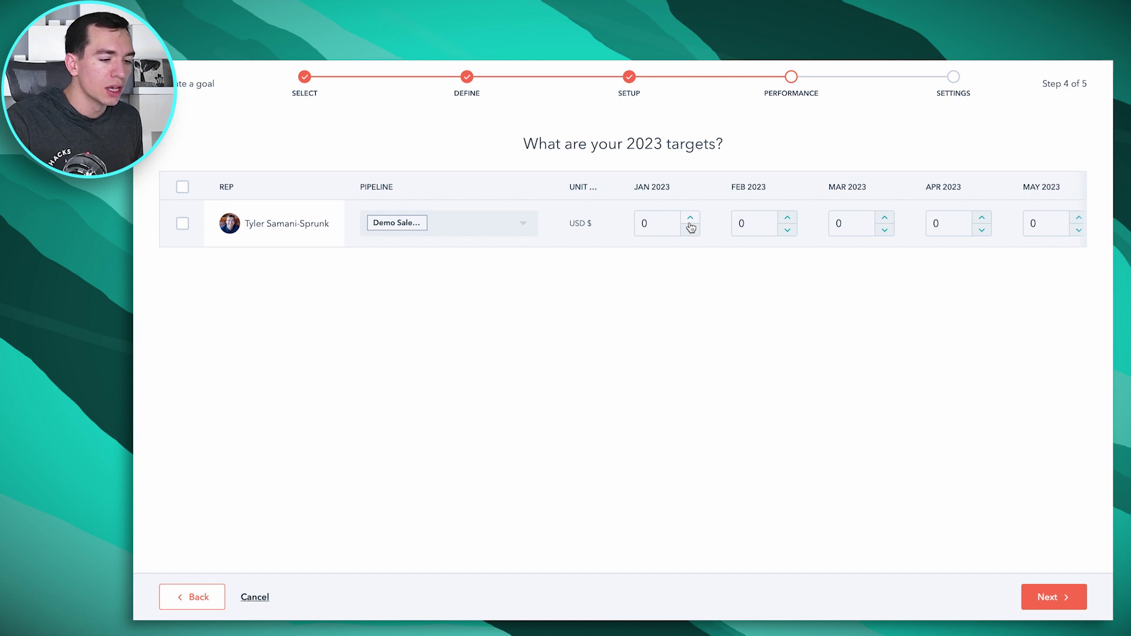
# - Apply a target of 1,000 USD to all months of 2023 for the goal's contributor
pyautogui.hscroll(10, 846, 229)
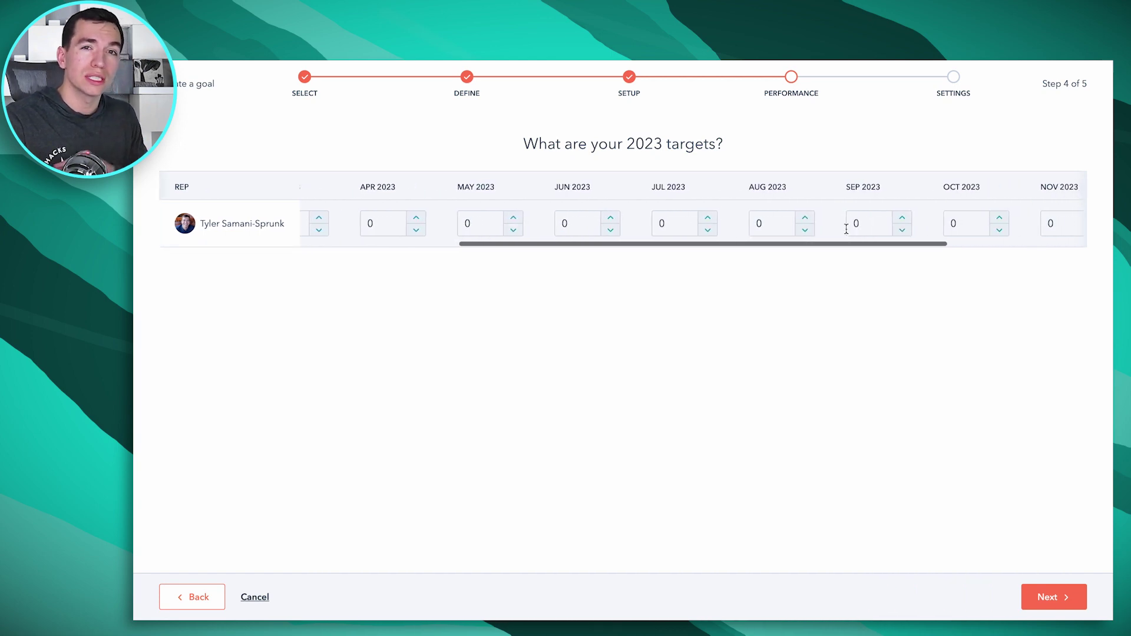
pyautogui.hscroll(-2, 846, 229)
pyautogui.hscroll(-5, 847, 229)
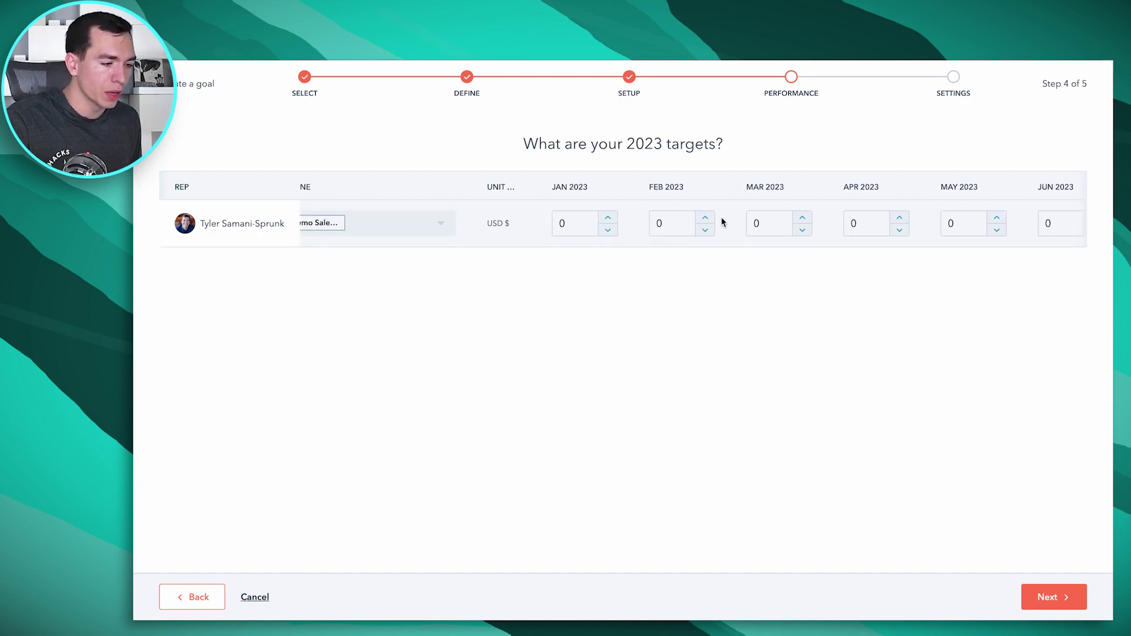
pyautogui.hscroll(-2, 486, 220)
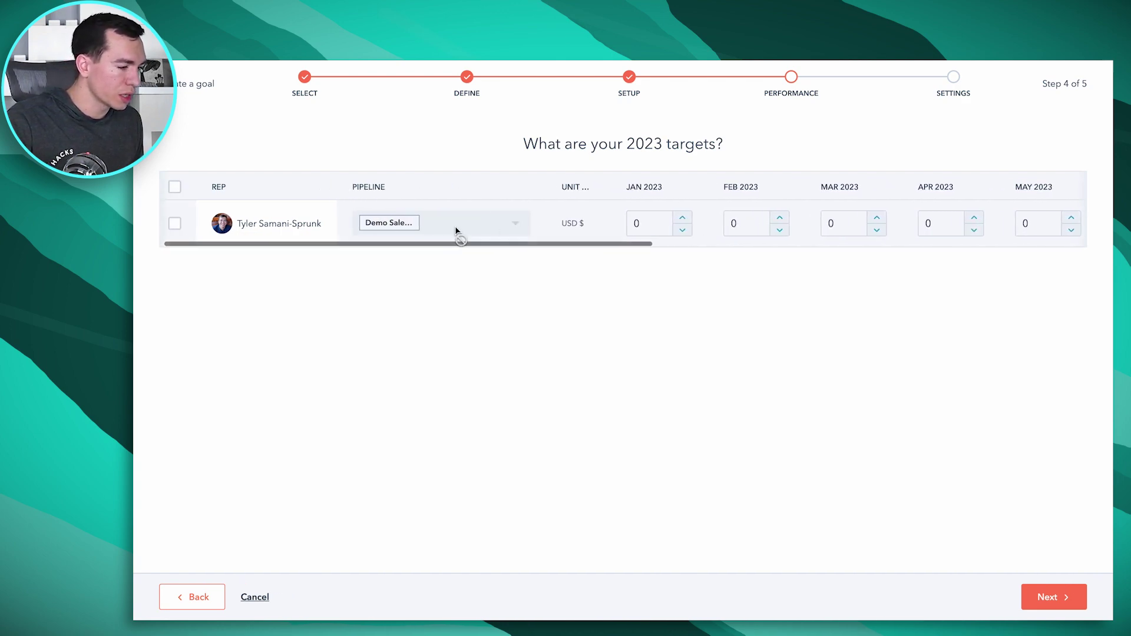
pyautogui.click(175, 225)
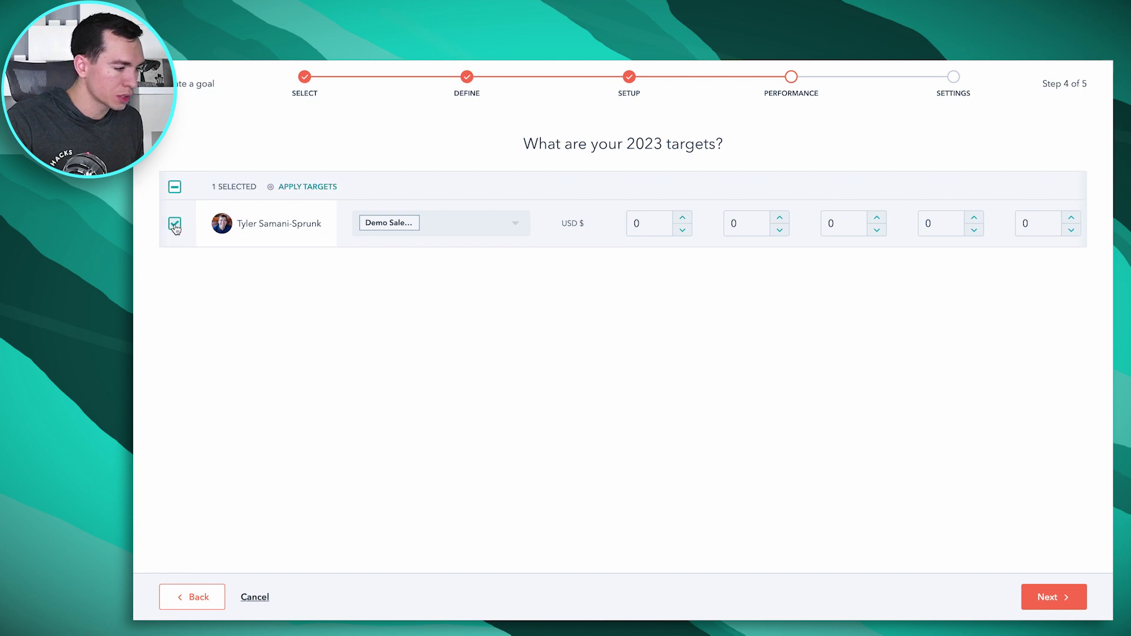
pyautogui.click(324, 188)
pyautogui.click(511, 246)
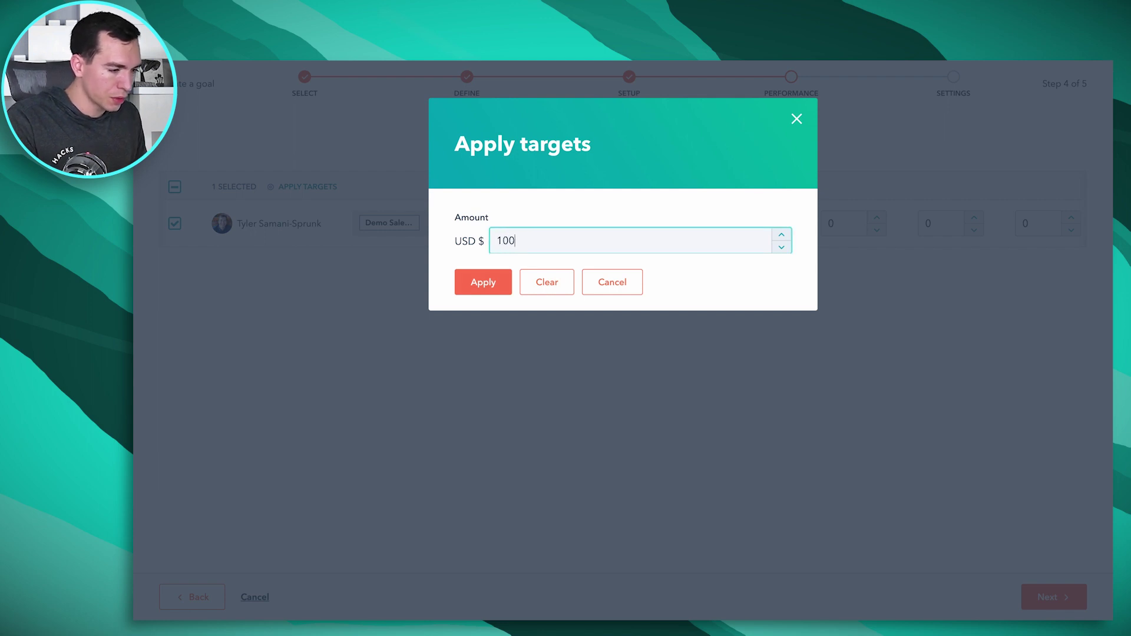
pyautogui.click(485, 280)
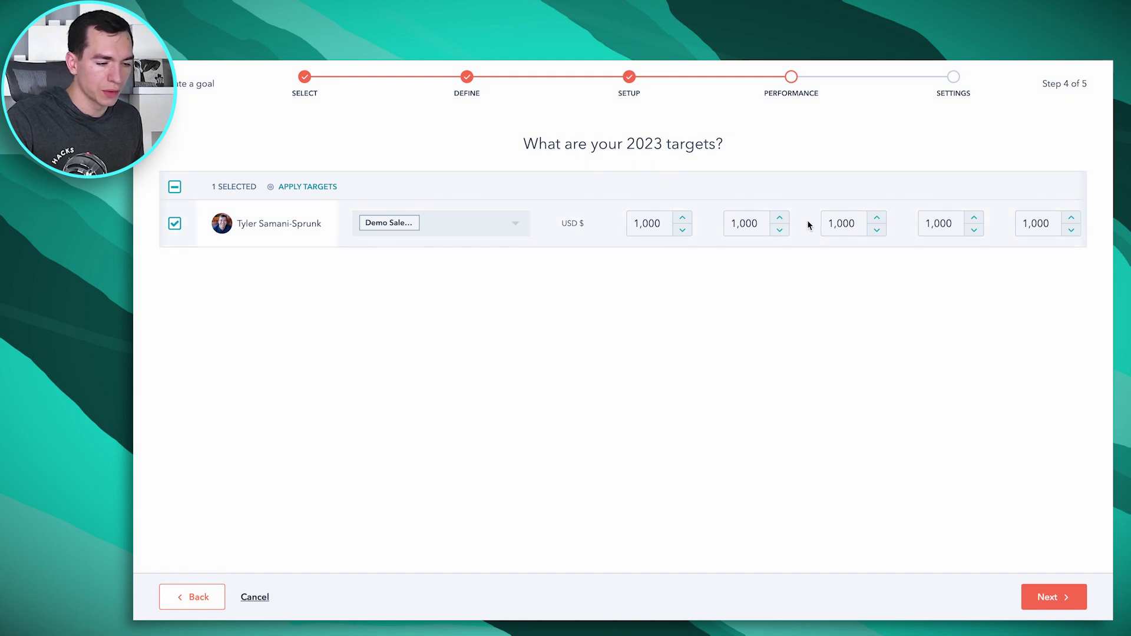
# - Raise the December 2023 target to 2,000 USD and finish the goal without adding any notifications
pyautogui.hscroll(5, 928, 242)
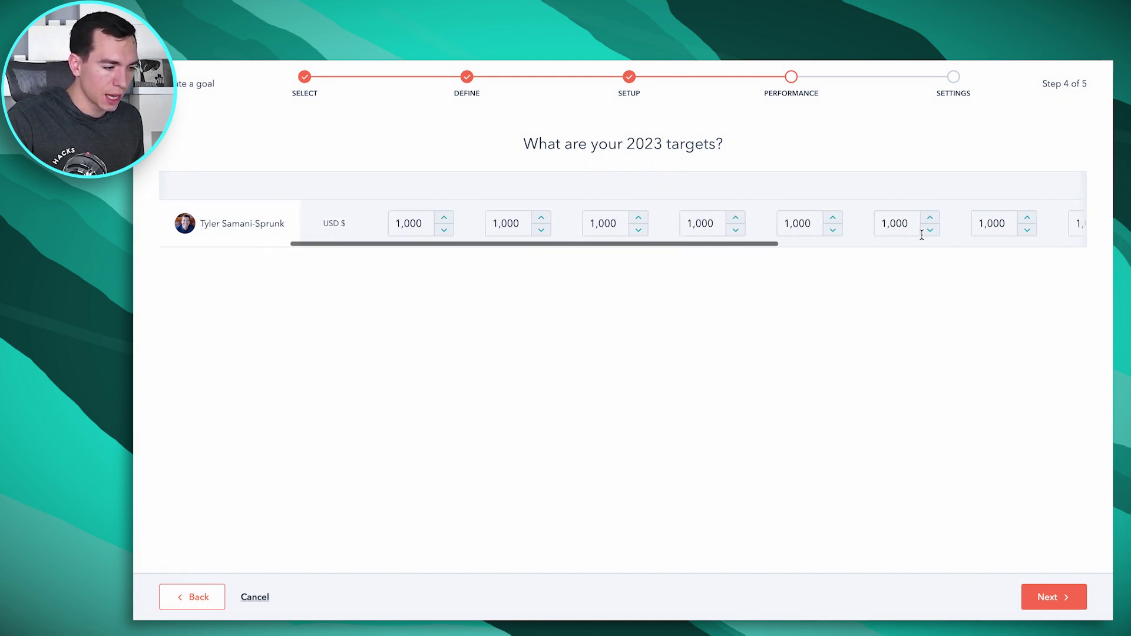
pyautogui.hscroll(3, 921, 234)
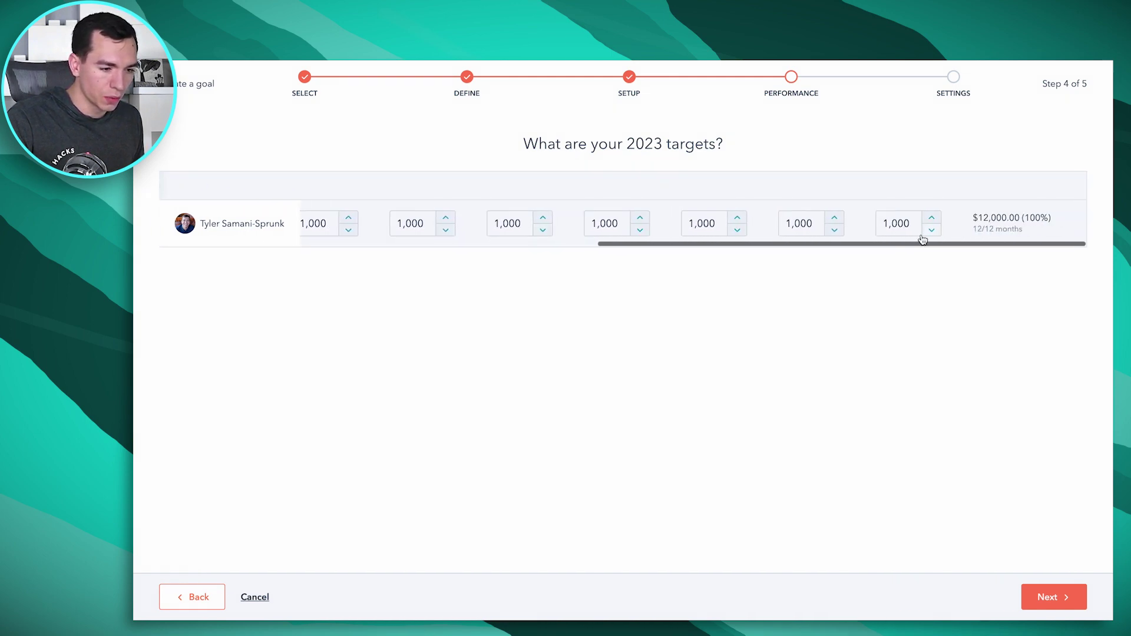
pyautogui.click(935, 221)
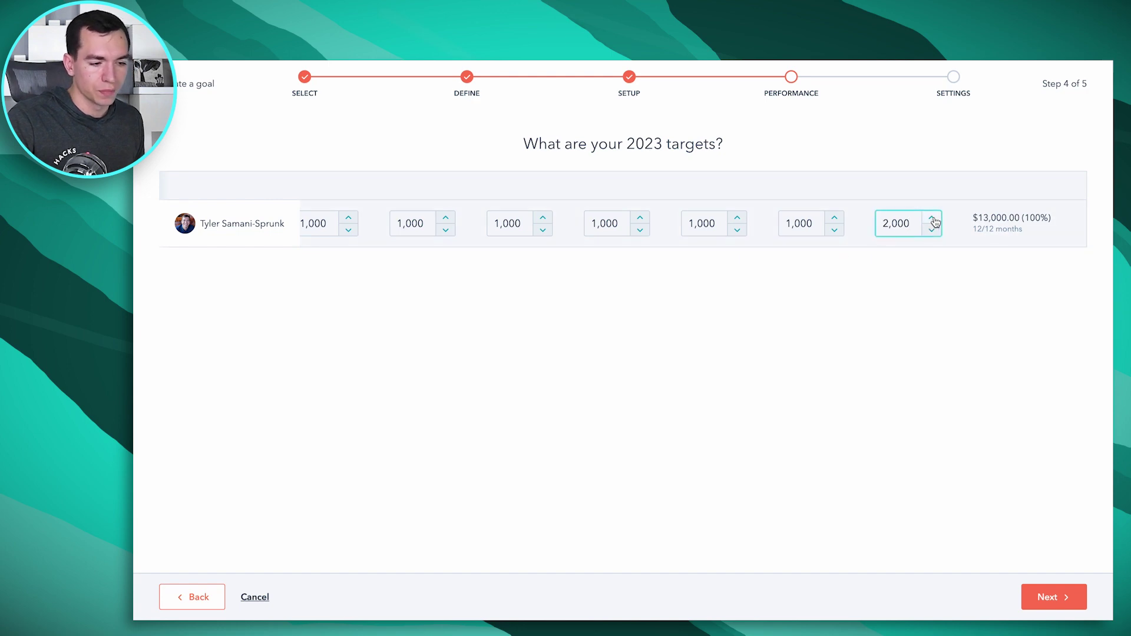
pyautogui.click(839, 300)
pyautogui.click(1060, 599)
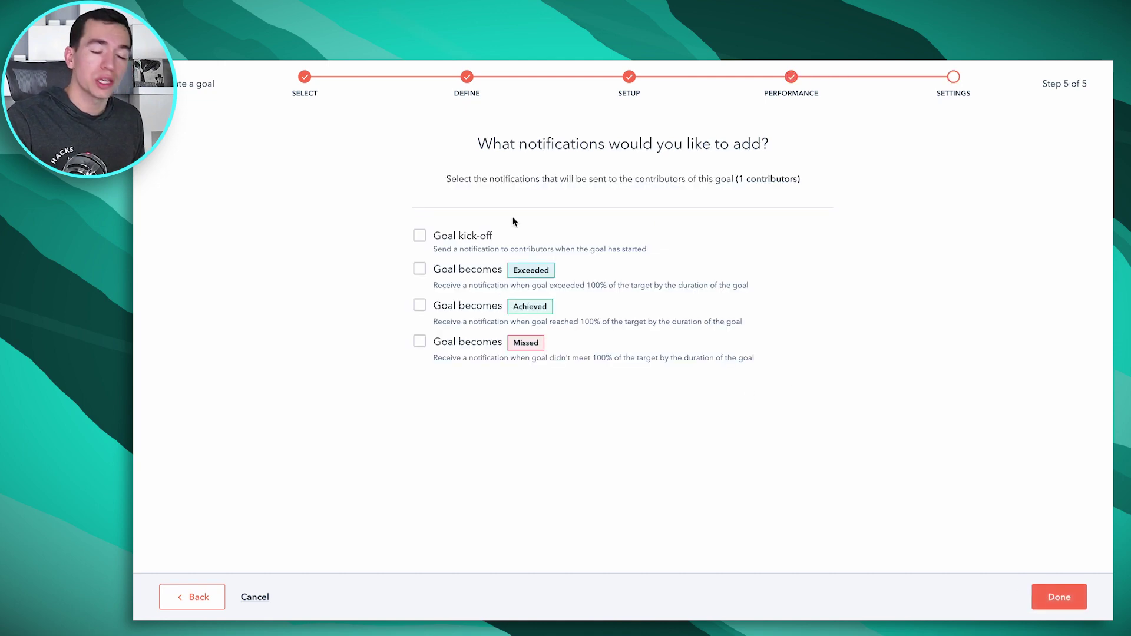
pyautogui.click(1058, 598)
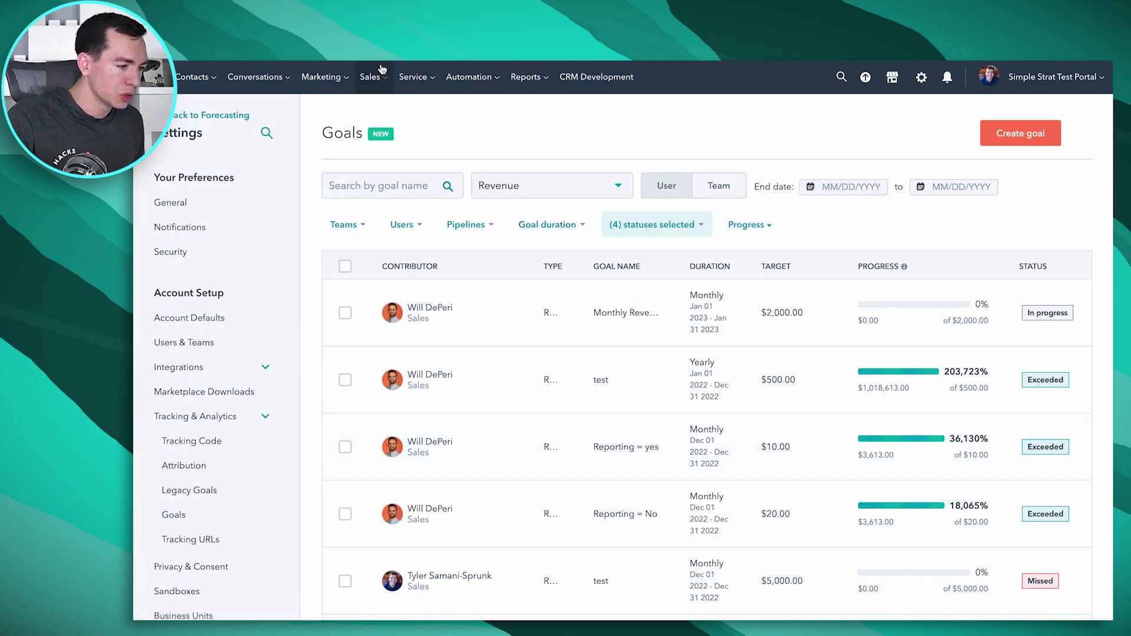
# - Return to the Sales team's forecast and check the goal attainment and coverage ratio of its members
pyautogui.click(378, 75)
pyautogui.click(381, 141)
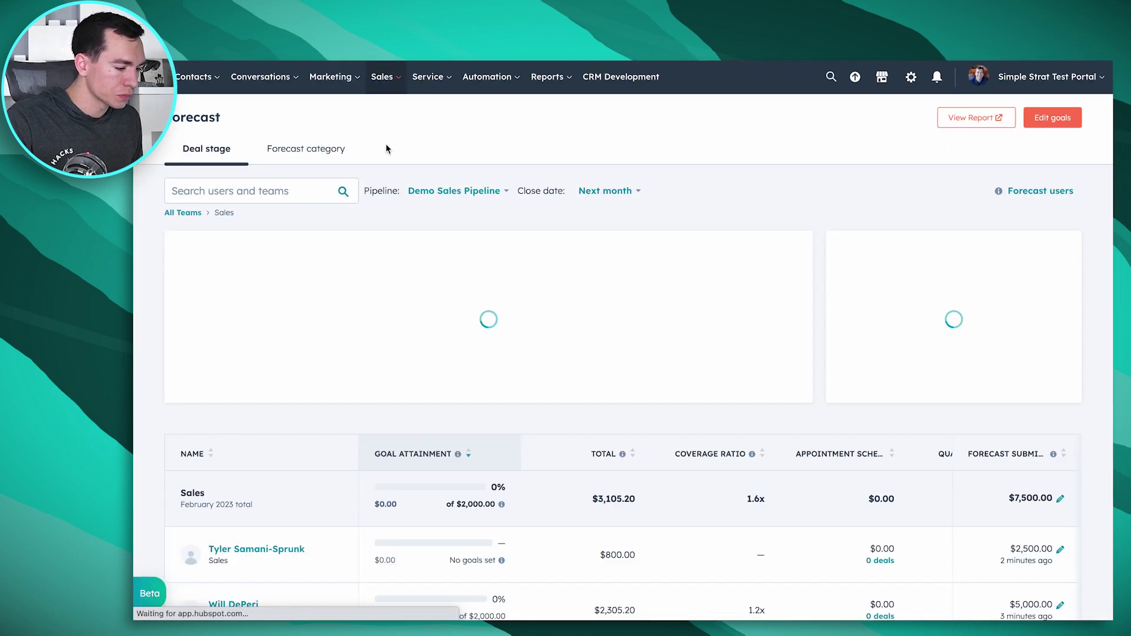
pyautogui.scroll(-1, 344, 463)
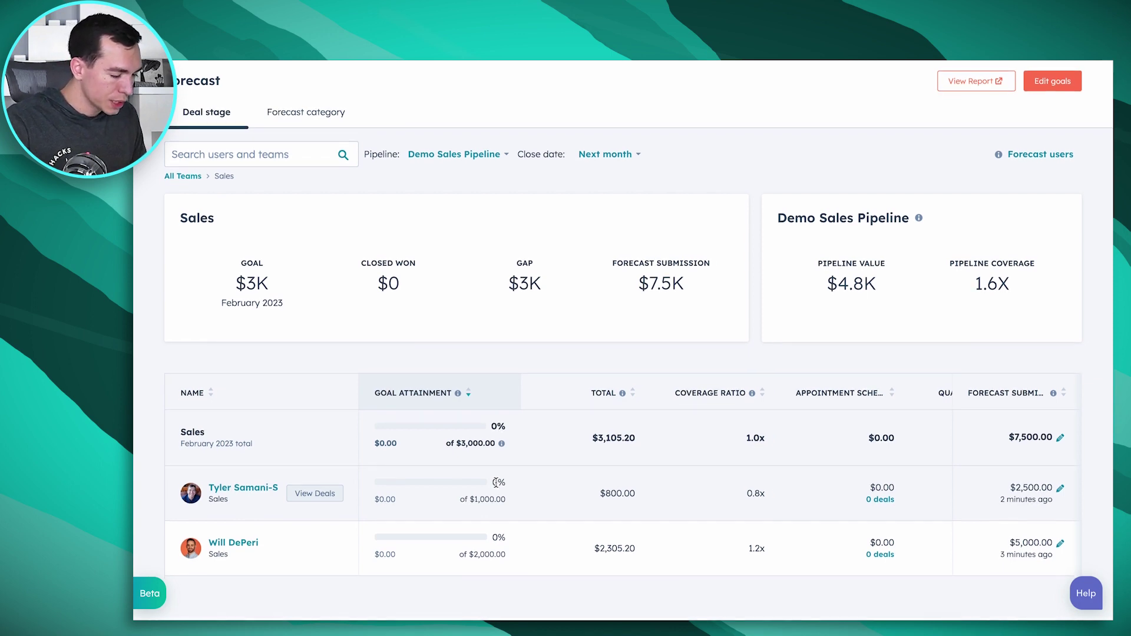
pyautogui.scroll(-1, 496, 482)
pyautogui.scroll(1, 472, 480)
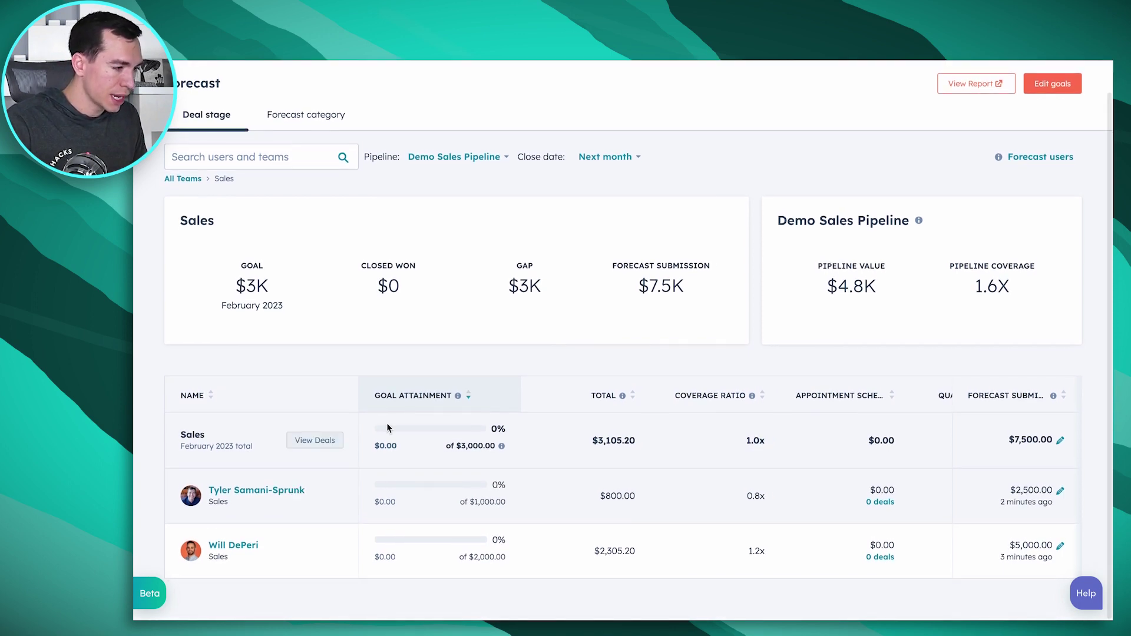
# - Switch the Sales team's forecast to the forecast category view and examine its category columns
pyautogui.click(324, 116)
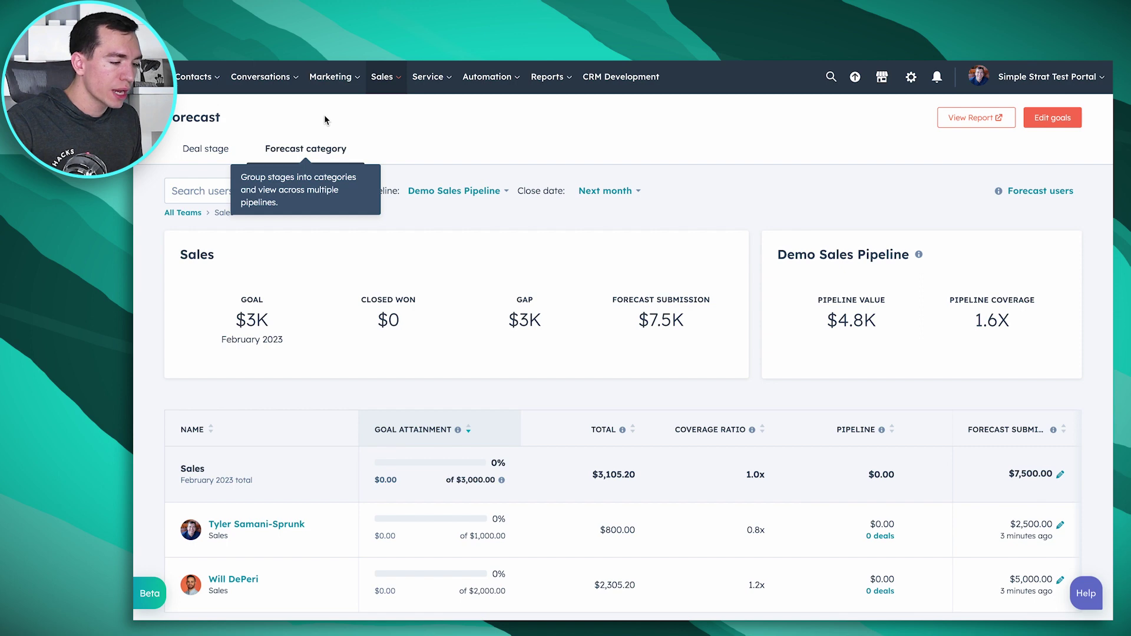
pyautogui.scroll(-1, 457, 283)
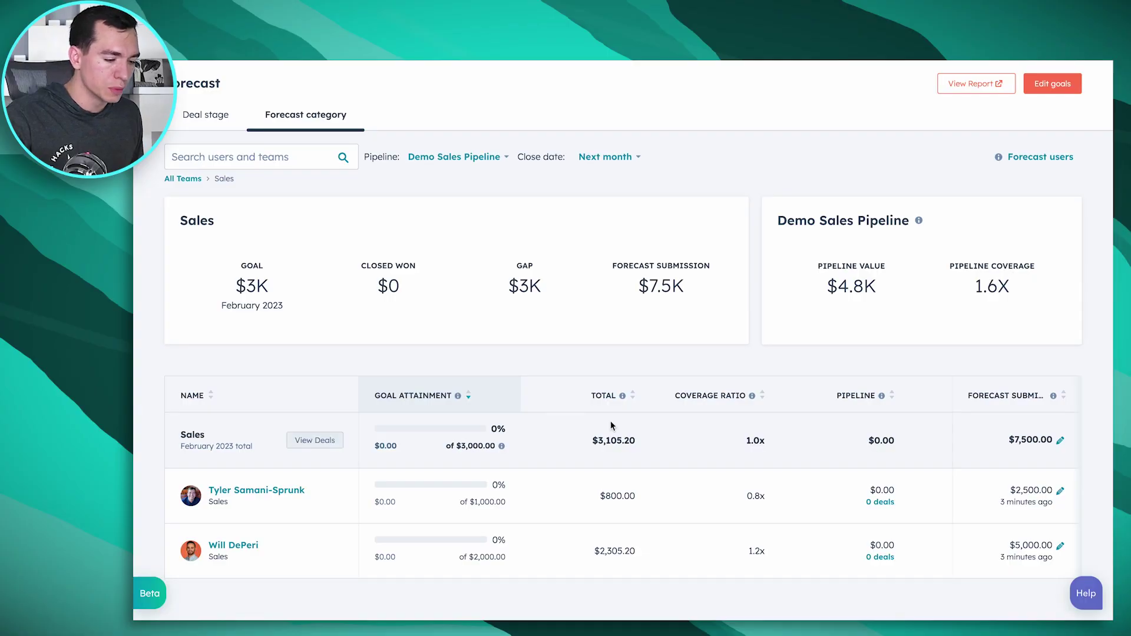
pyautogui.hscroll(5, 748, 441)
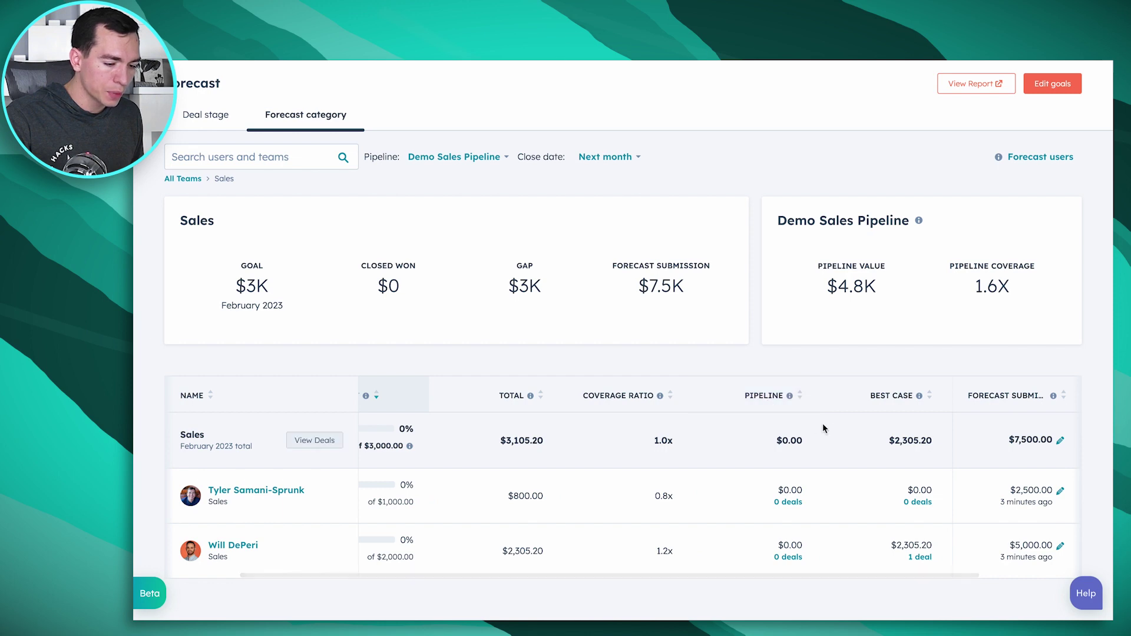
# - Compare the forecast category columns and check which pipelines the Sales forecast can be filtered by, keeping the current selection
pyautogui.hscroll(2, 844, 433)
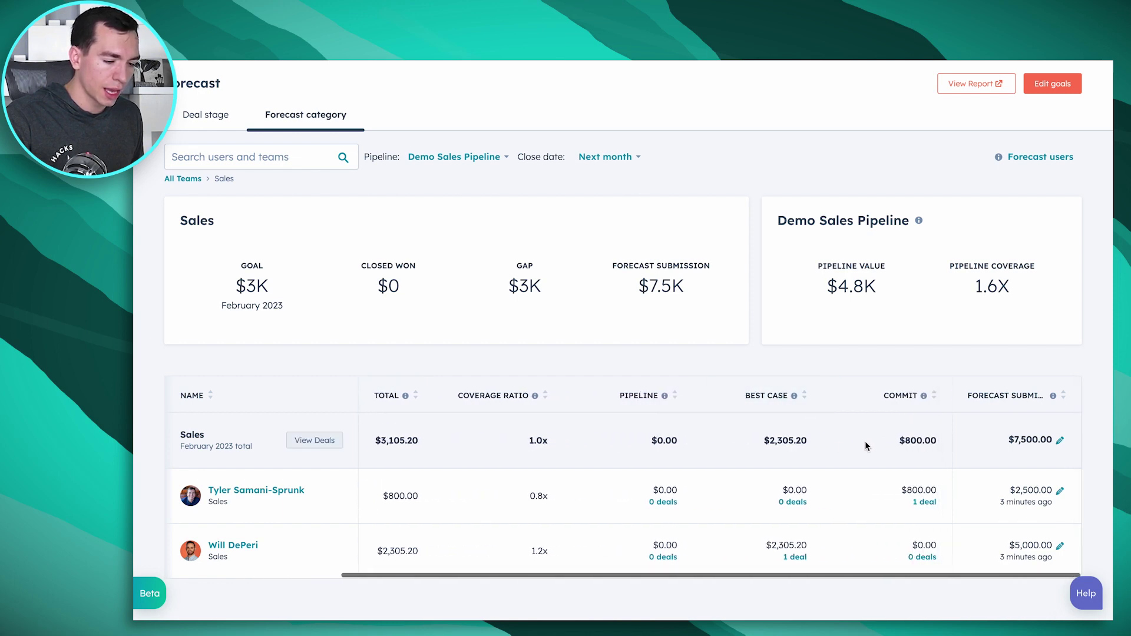
pyautogui.hscroll(-7, 702, 451)
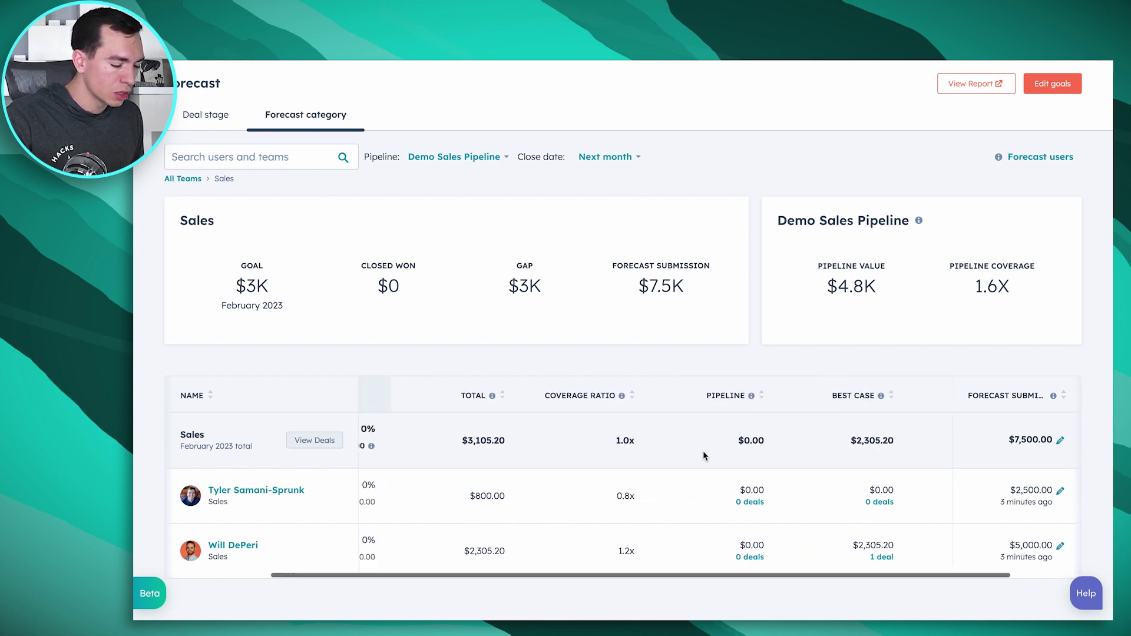
pyautogui.click(474, 159)
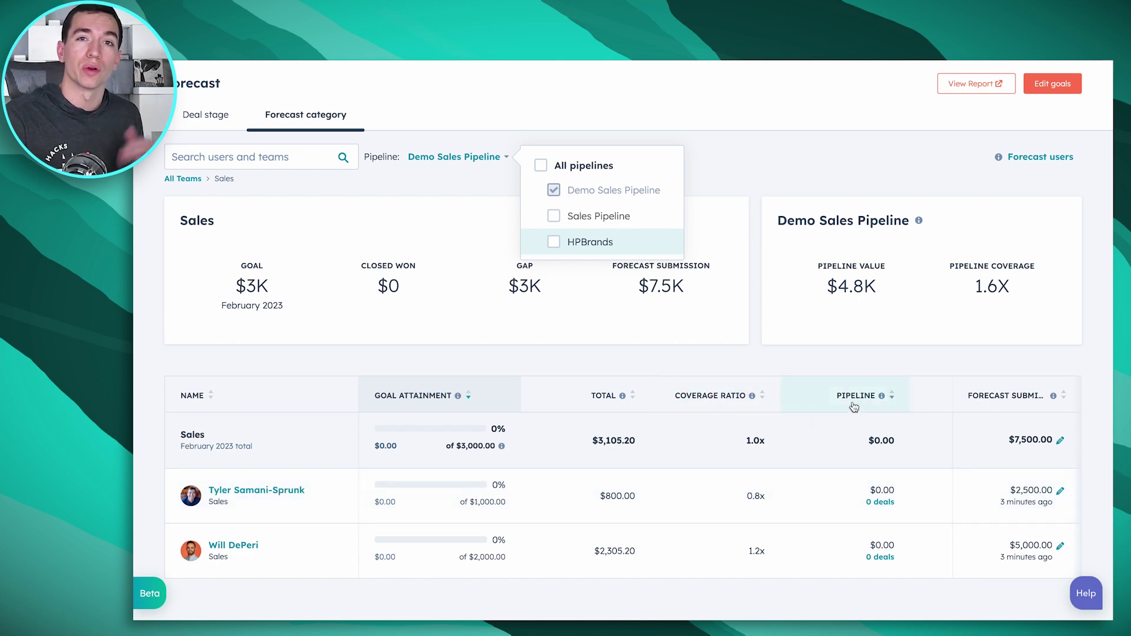
pyautogui.click(707, 183)
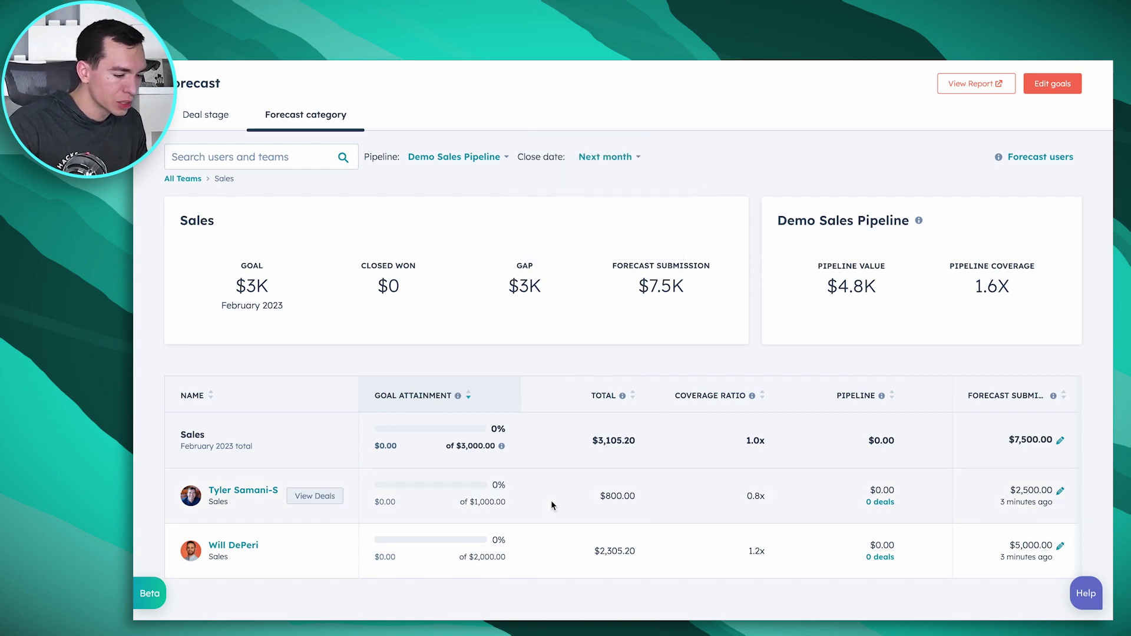
# - Examine each Sales team member's coverage ratio and their Pipeline, Best case and Commit amounts
pyautogui.scroll(1, 497, 493)
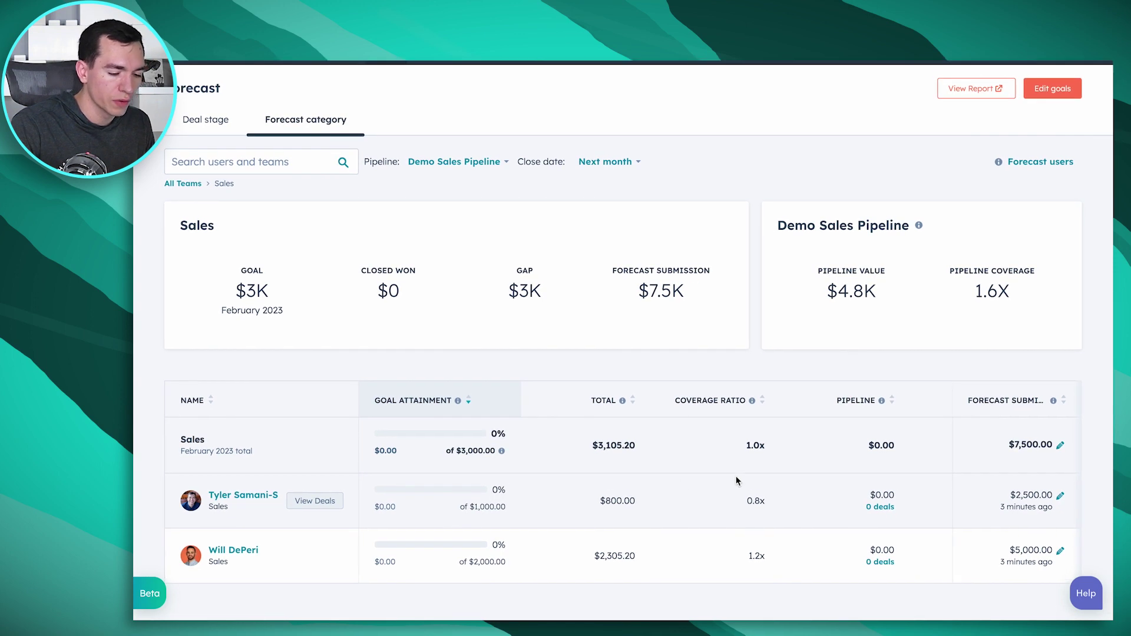
pyautogui.hscroll(5, 736, 481)
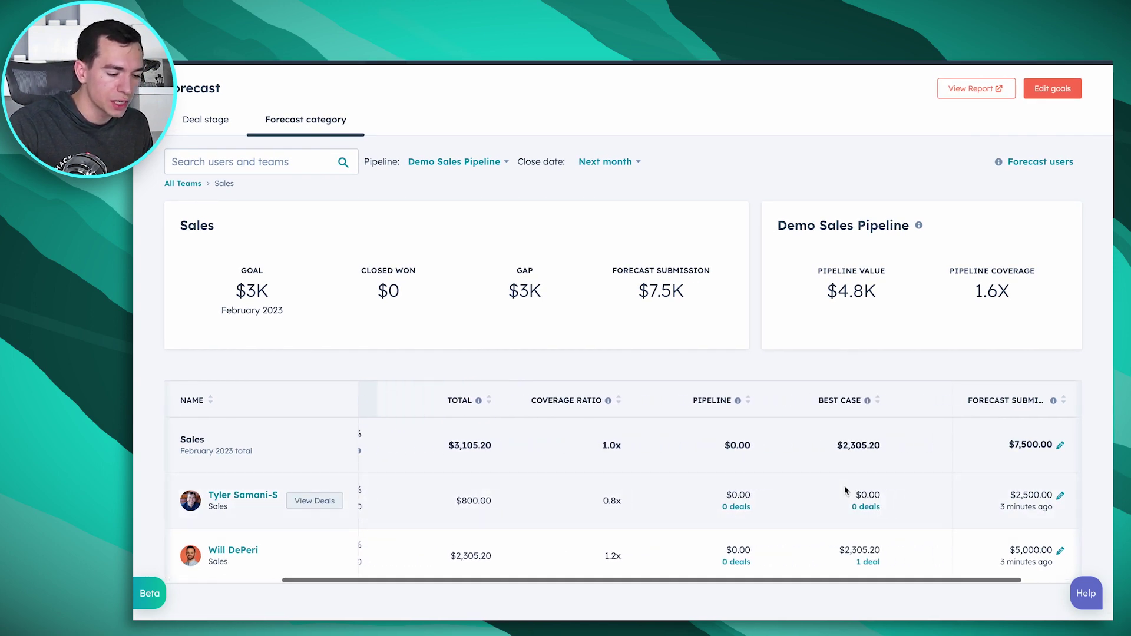
pyautogui.hscroll(3, 844, 485)
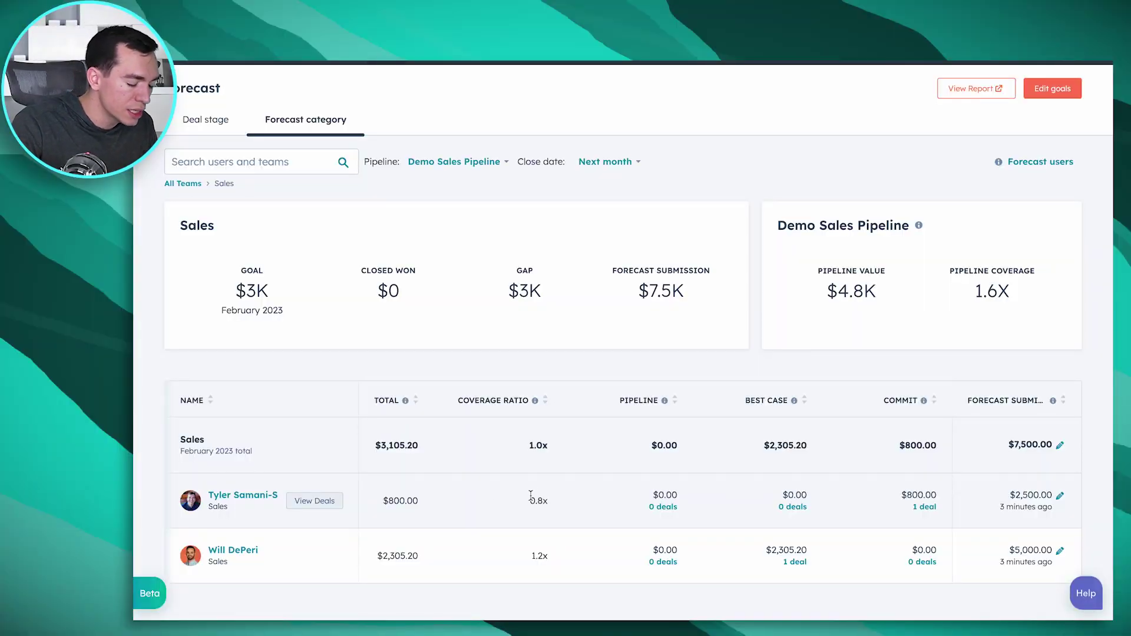
pyautogui.scroll(-1, 439, 490)
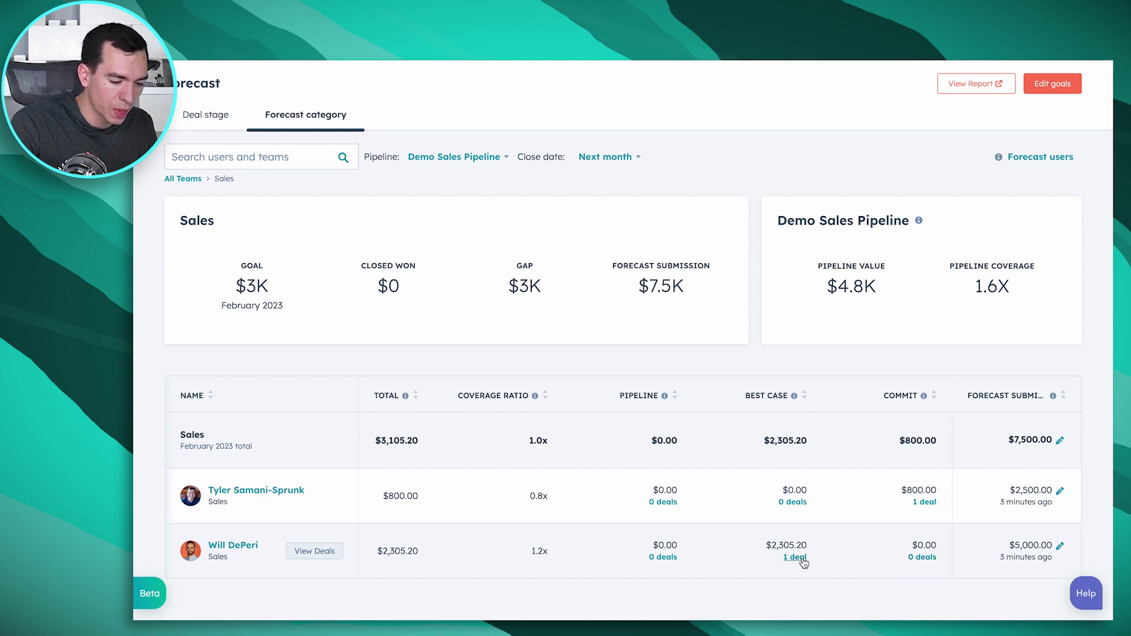
# - View the deals of the second Sales team member and read the next step noted on Diaz-King - Q4 Order
pyautogui.click(324, 552)
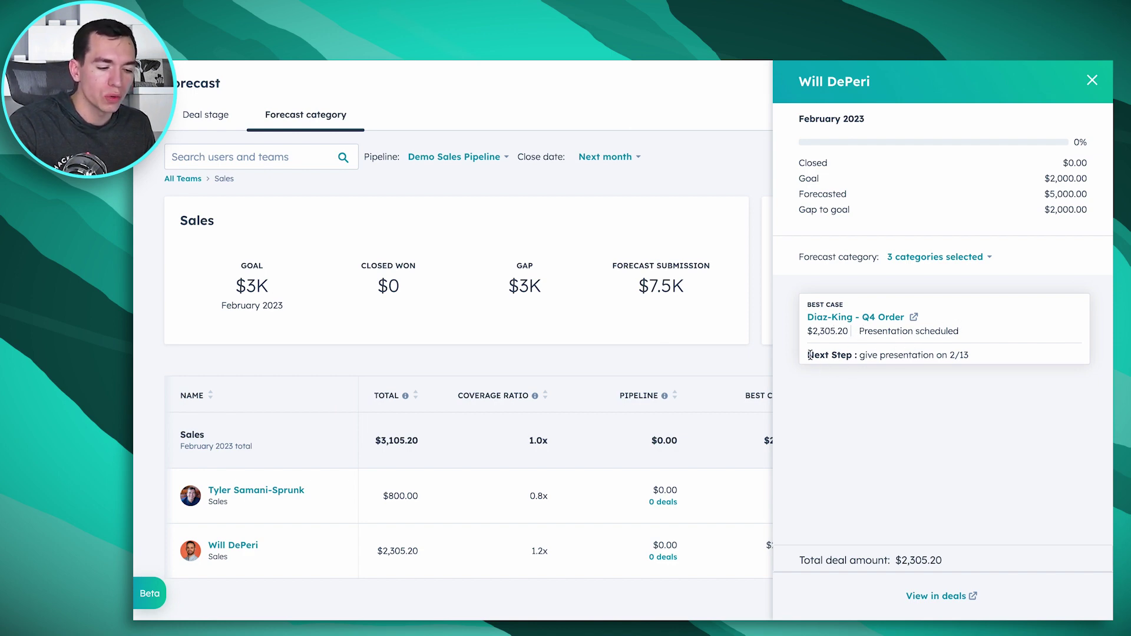
pyautogui.moveTo(808, 355); pyautogui.dragTo(966, 351)
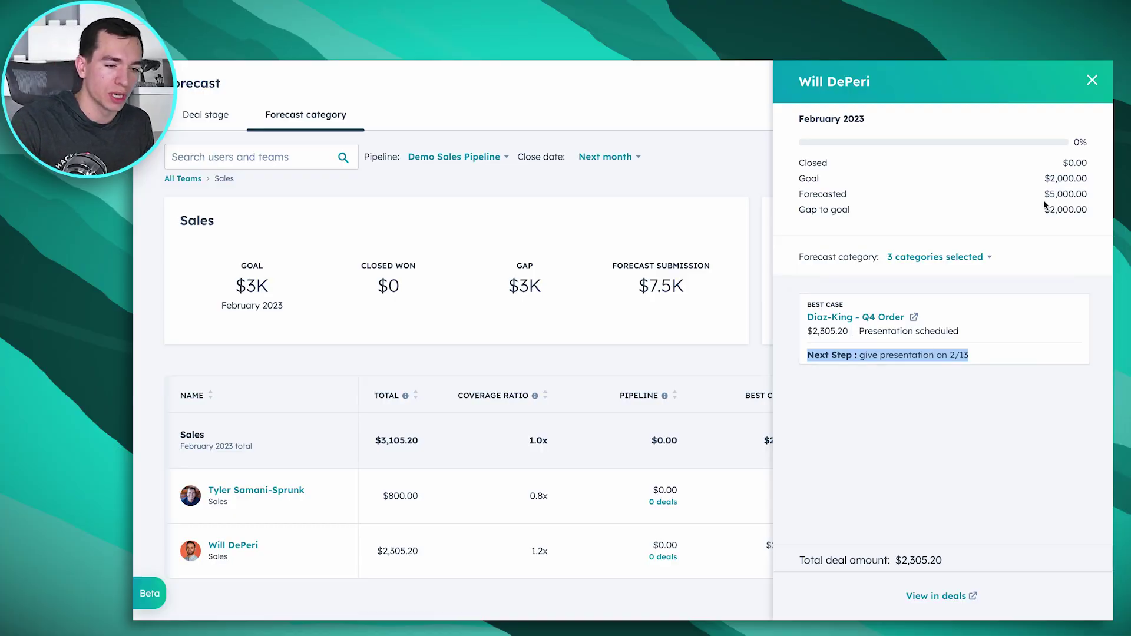
pyautogui.click(1092, 81)
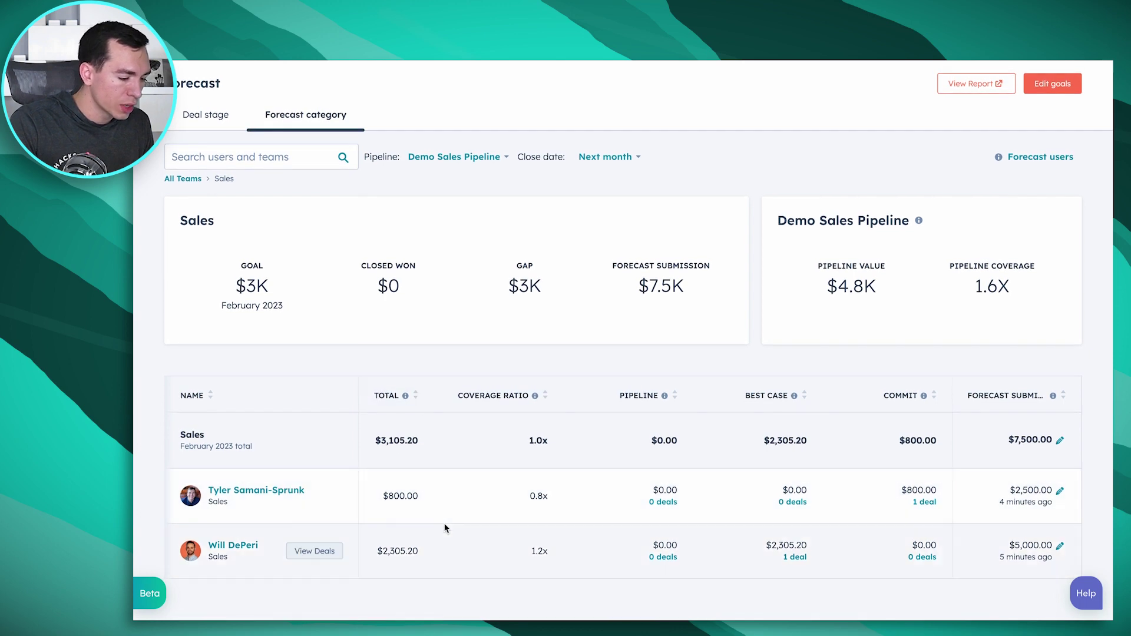
pyautogui.hscroll(-3, 437, 551)
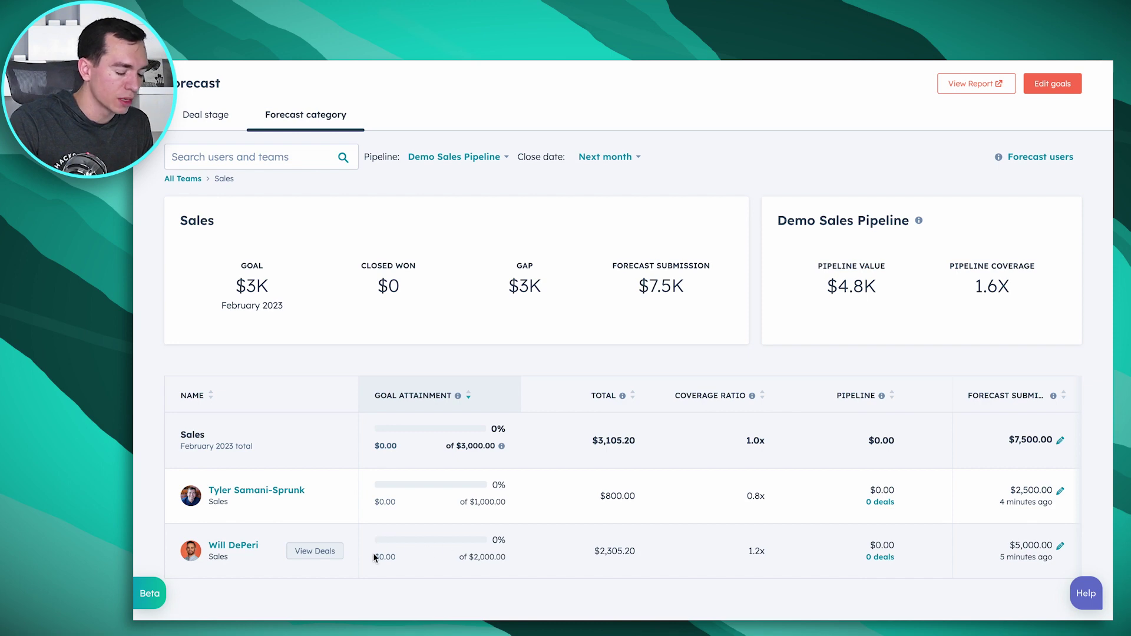
# - Open the Diaz-King - Q4 Order deal record from the second member's deals and locate its forecast category property
pyautogui.click(317, 552)
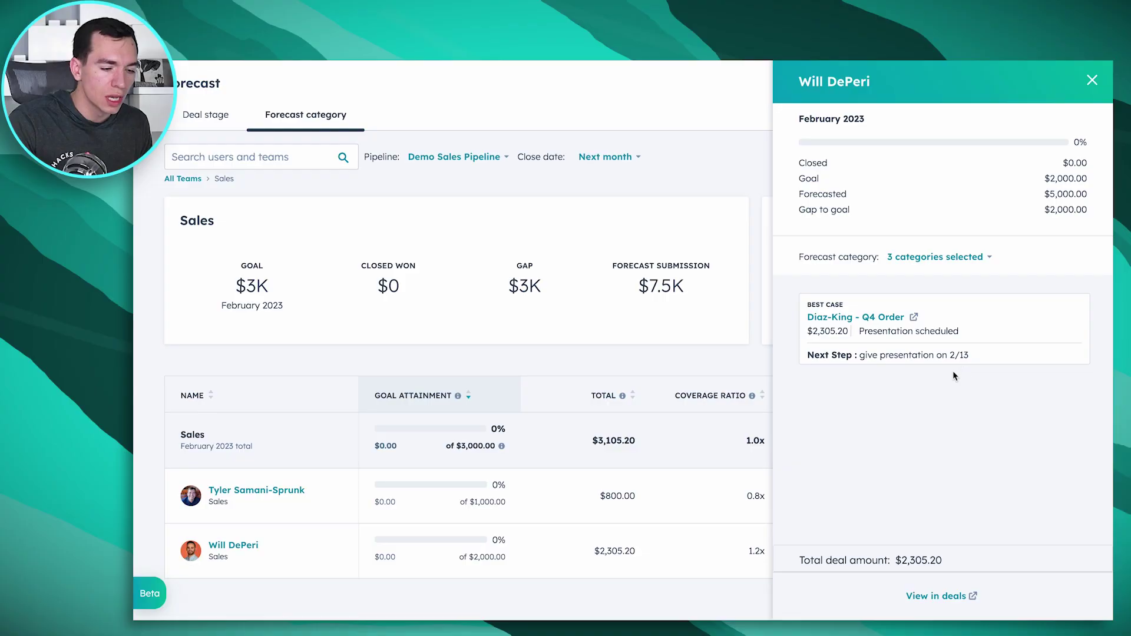
pyautogui.click(886, 317)
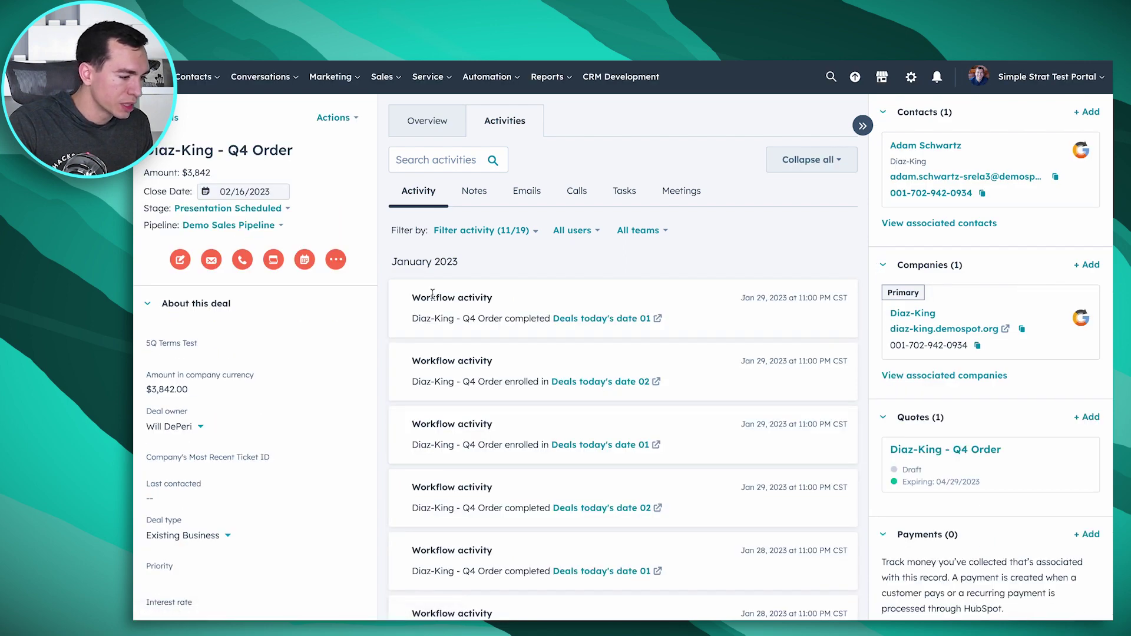
pyautogui.scroll(-2, 302, 336)
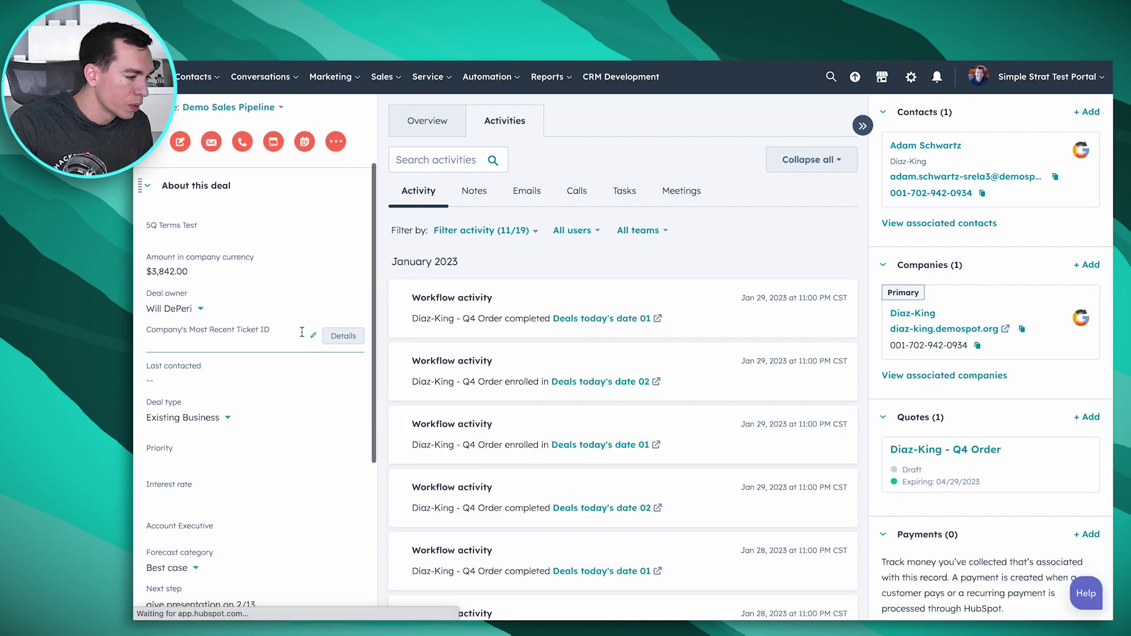
pyautogui.scroll(-2, 303, 337)
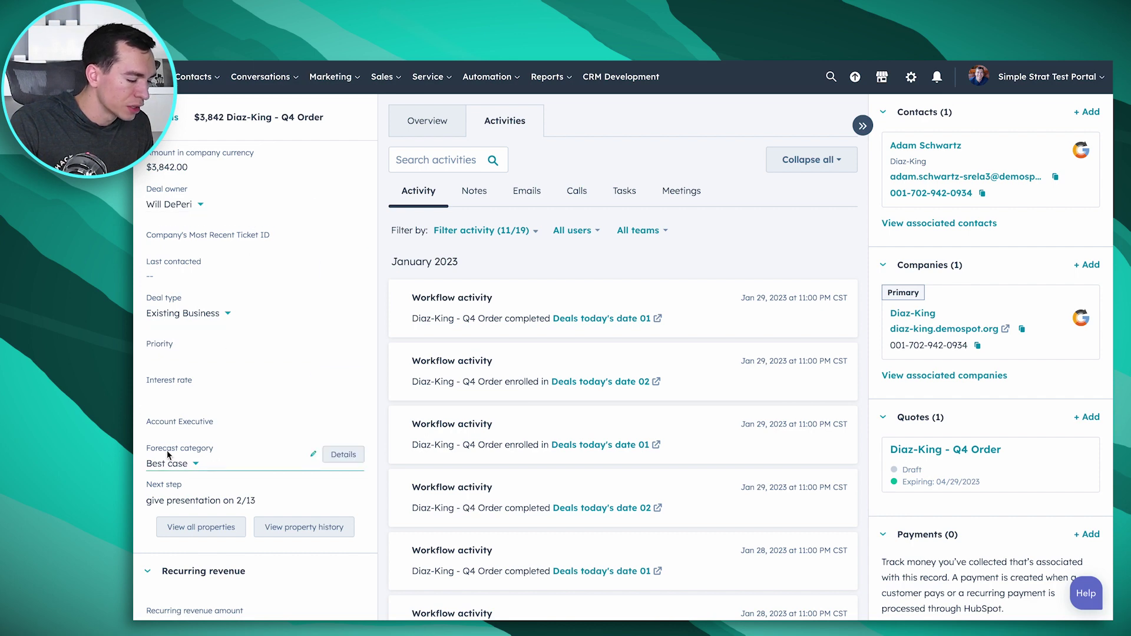
pyautogui.scroll(-1, 205, 458)
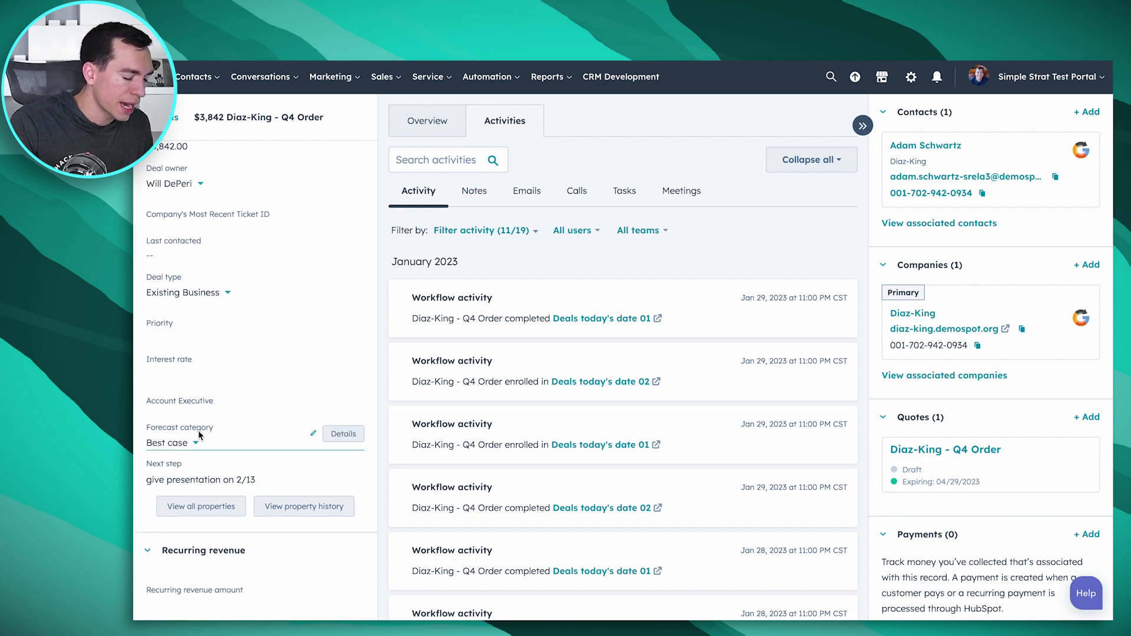
# - Set the Diaz-King - Q4 Order deal's forecast category to Commit and save the record
pyautogui.click(197, 446)
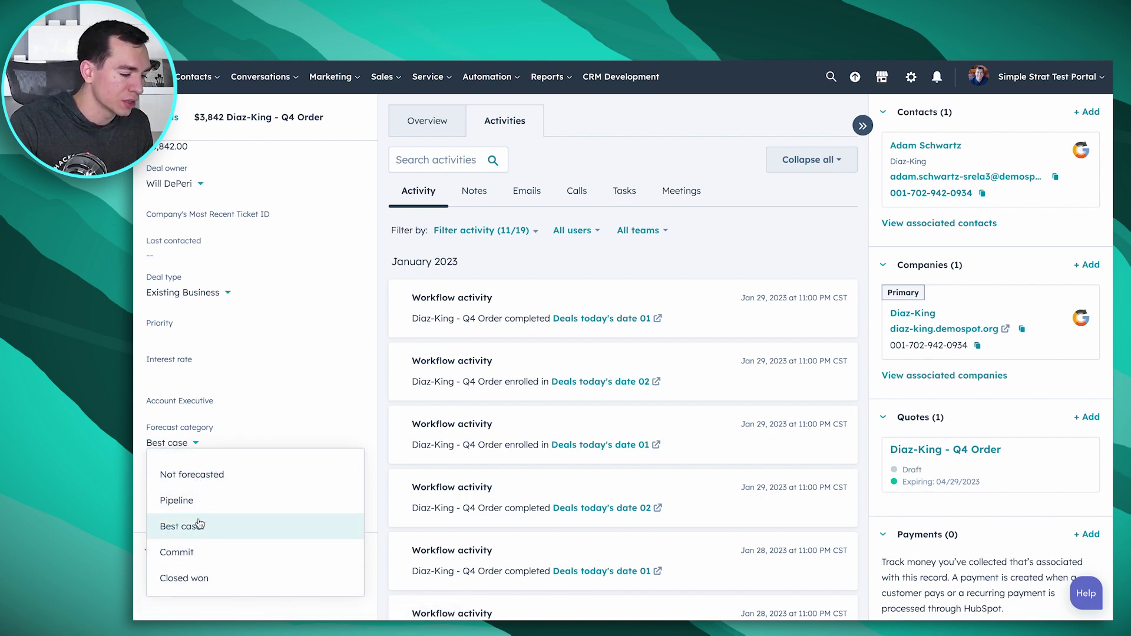
pyautogui.click(197, 554)
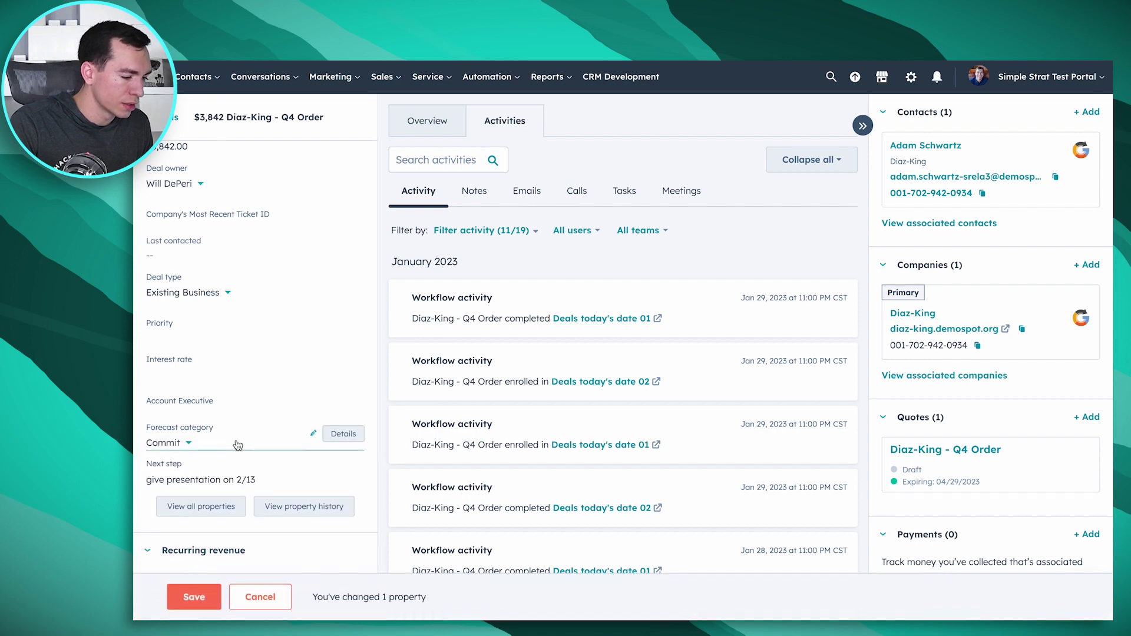
pyautogui.scroll(-1, 234, 439)
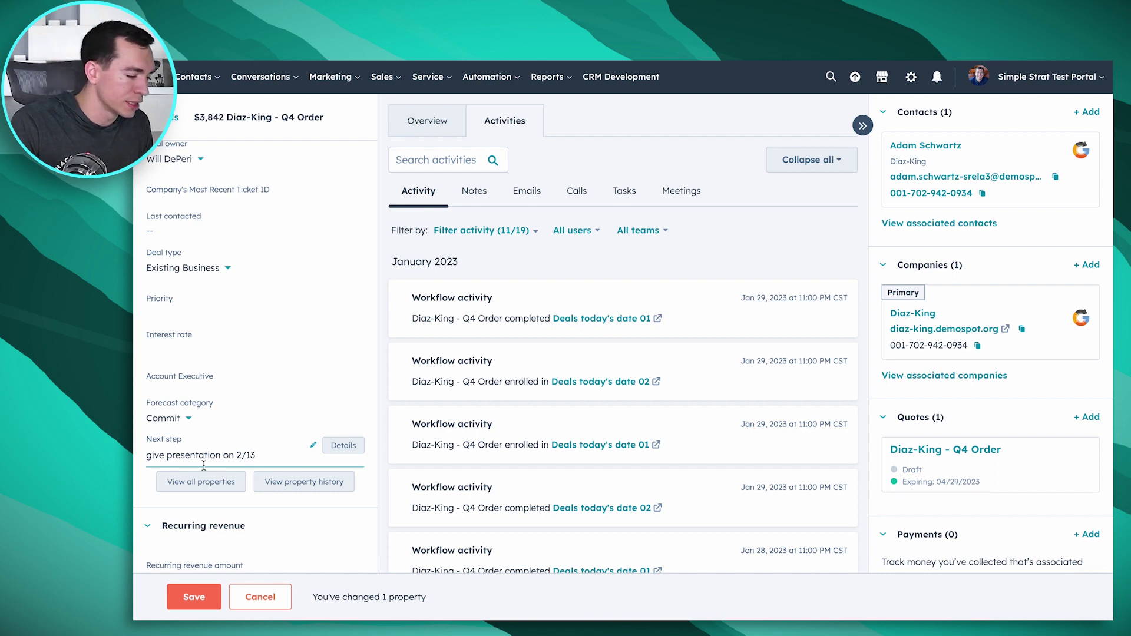
pyautogui.click(193, 596)
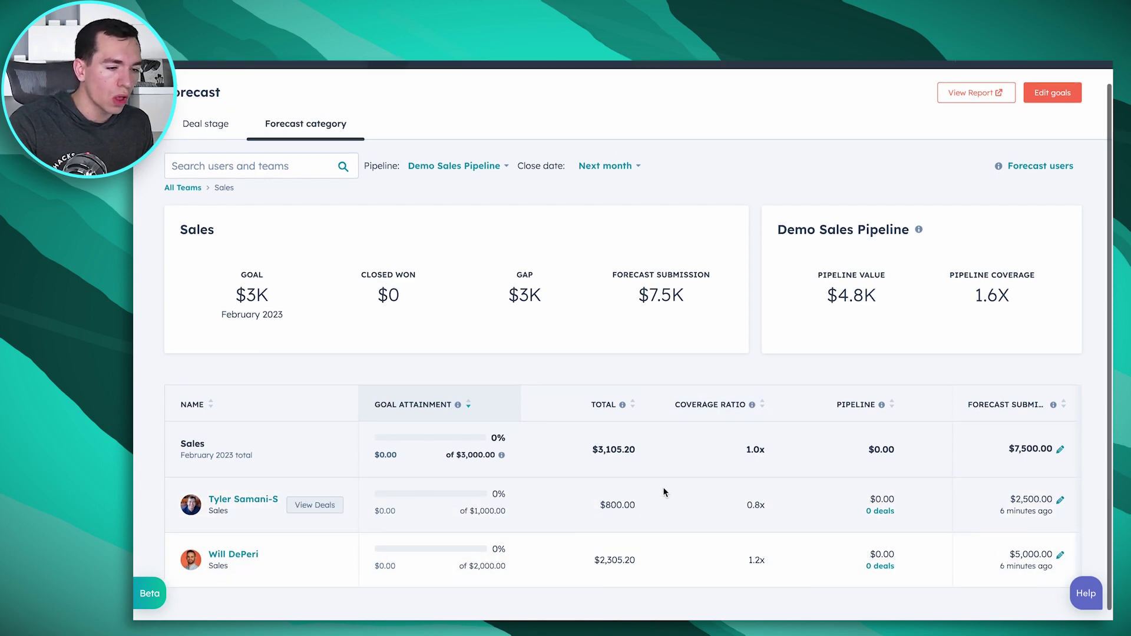
# - Open the Forecast settings and review the setup options for properties, columns, deal amount and submissions
pyautogui.scroll(1, 663, 493)
pyautogui.click(910, 81)
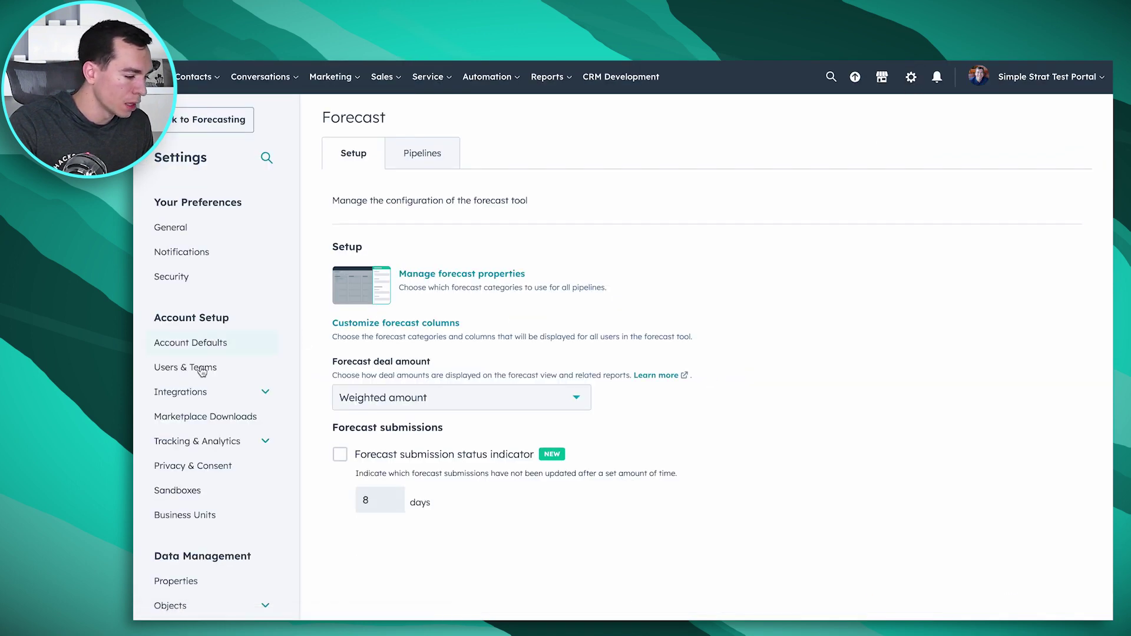
pyautogui.scroll(-5, 227, 357)
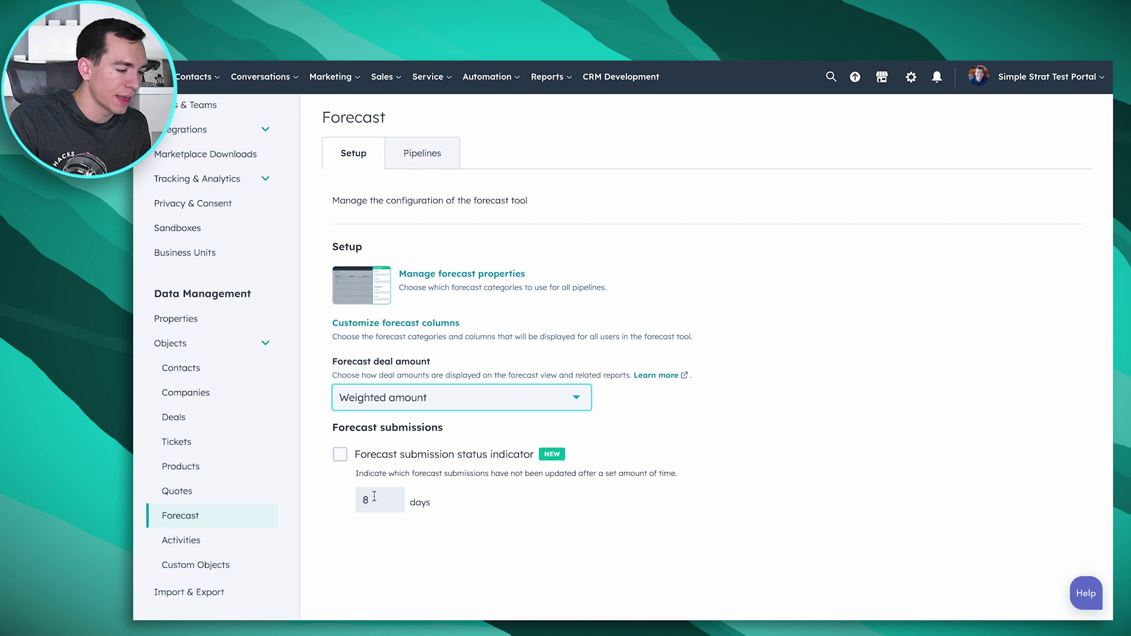
# - Open the pipeline-specific forecast settings and examine how the Demo Sales Pipeline's deal stages map to forecast categories
pyautogui.click(424, 156)
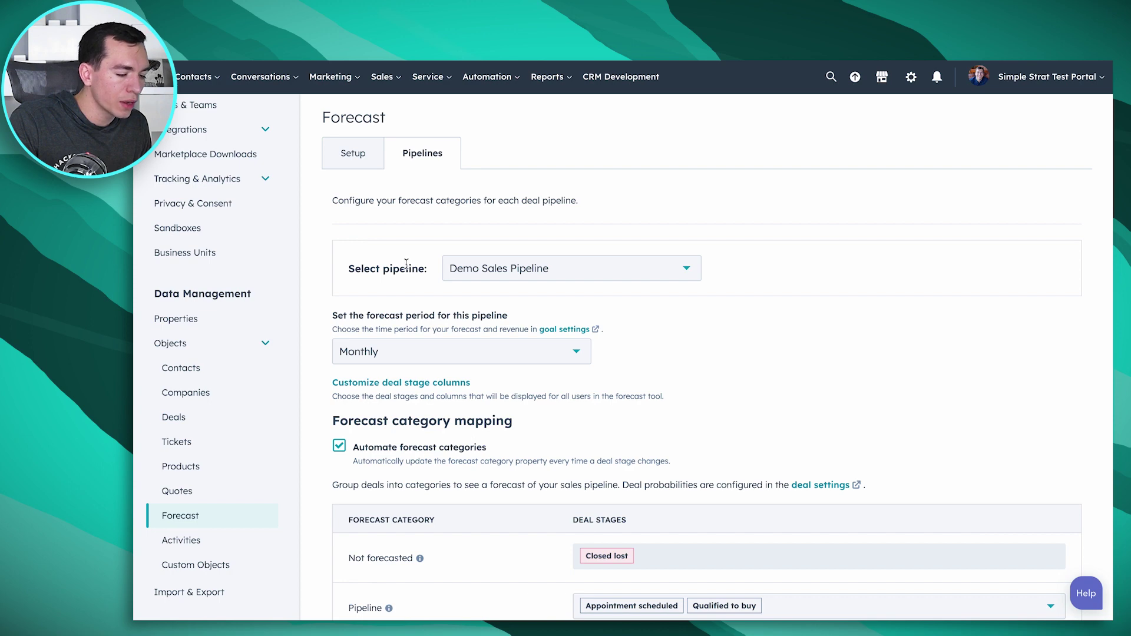
pyautogui.scroll(-5, 405, 264)
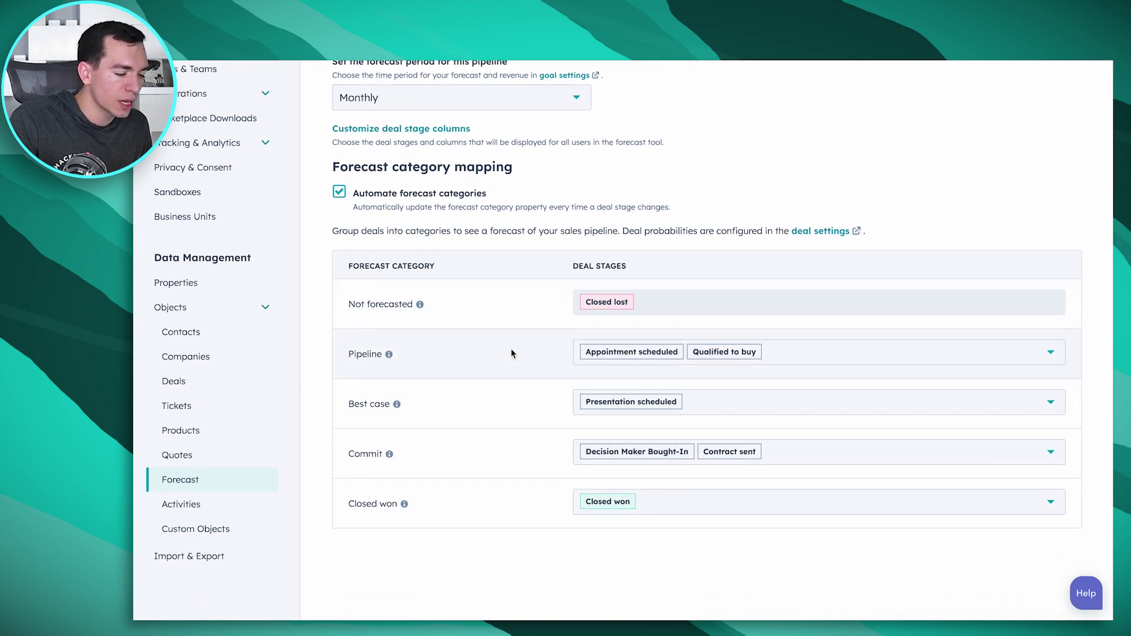
pyautogui.scroll(1, 511, 353)
pyautogui.scroll(1, 511, 354)
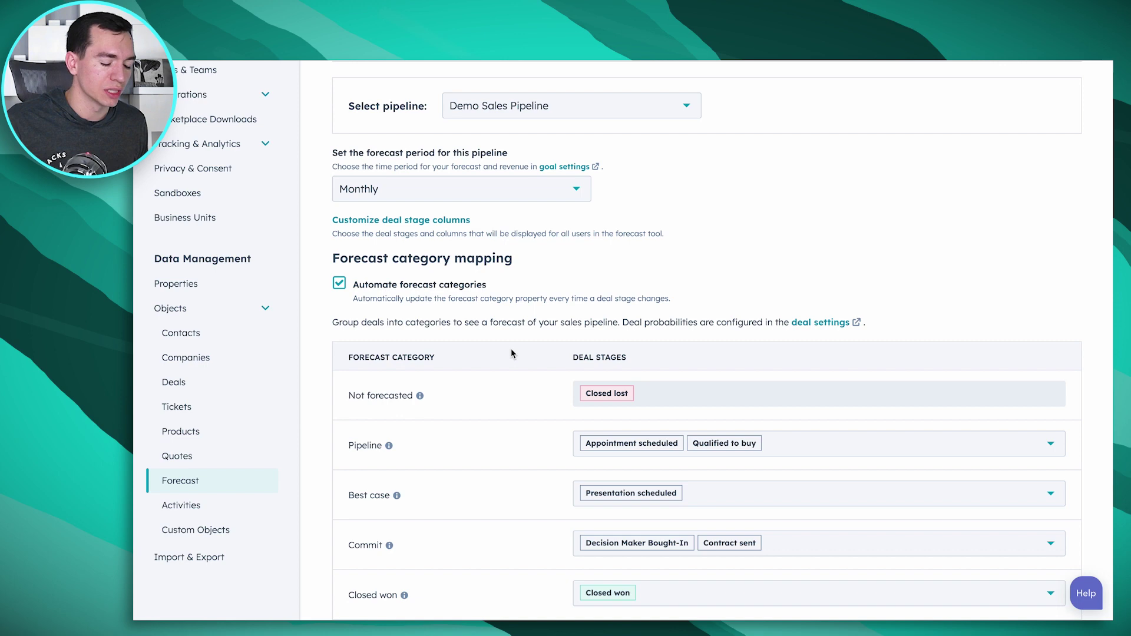
pyautogui.scroll(-1, 511, 352)
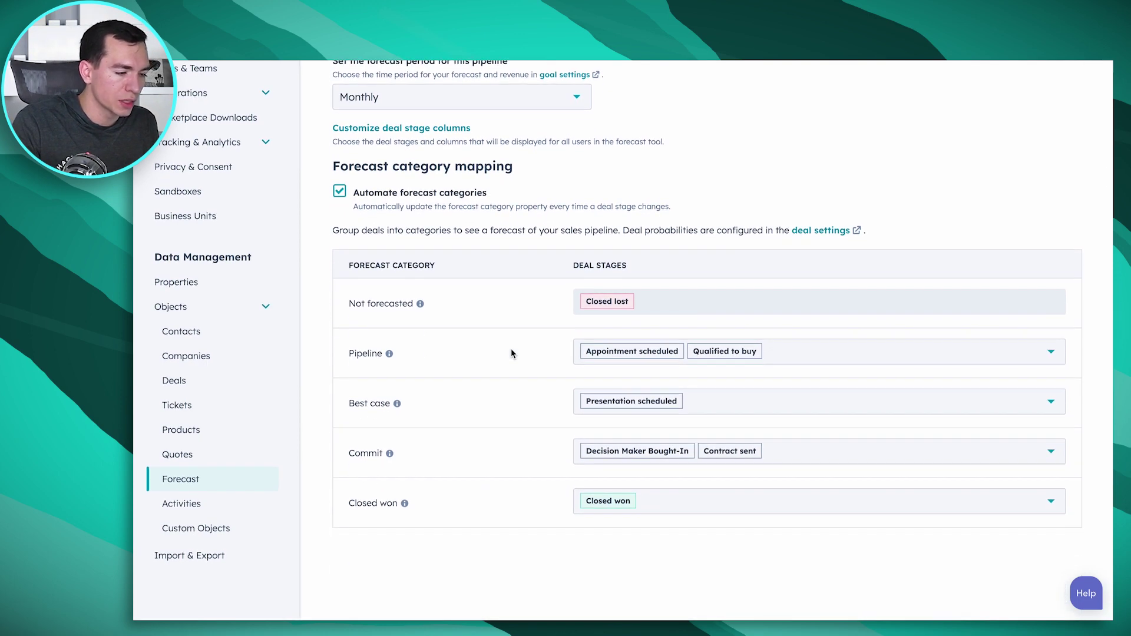
pyautogui.scroll(-1, 511, 352)
pyautogui.scroll(1, 511, 352)
pyautogui.scroll(-1, 511, 352)
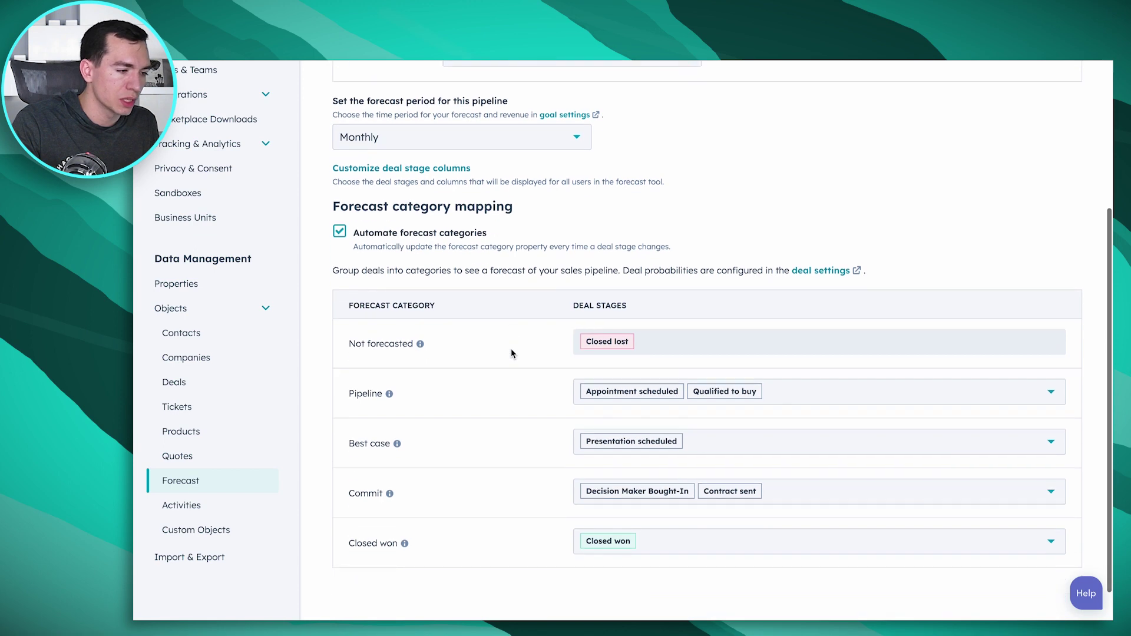
pyautogui.scroll(1, 510, 353)
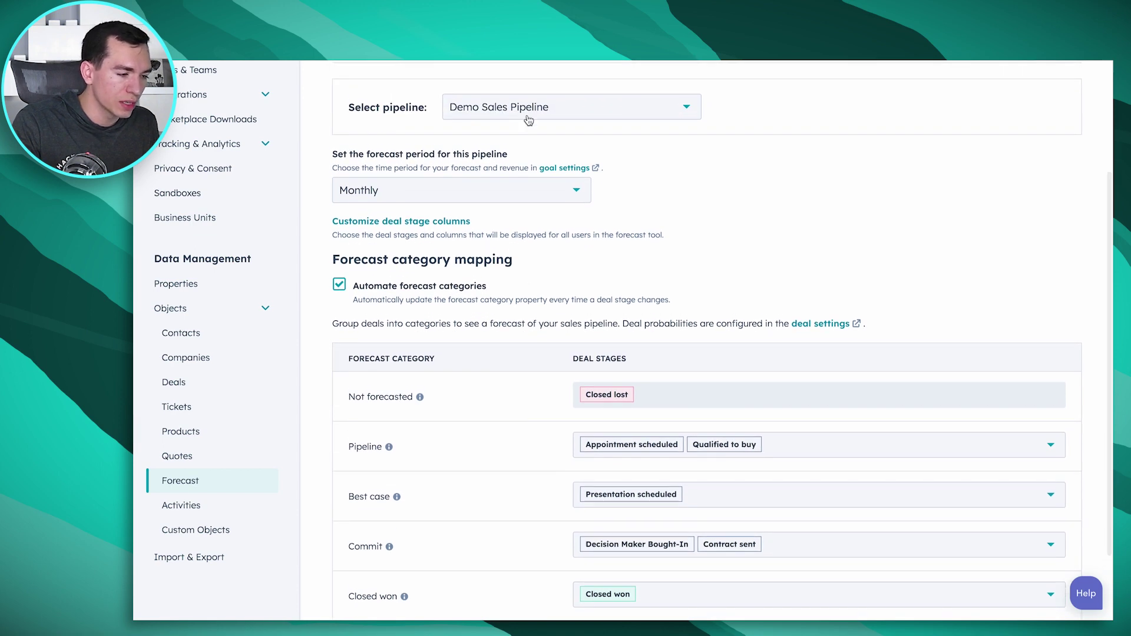
# - Check which pipelines have their own forecast settings, keep Demo Sales Pipeline selected and review its category mapping
pyautogui.click(536, 106)
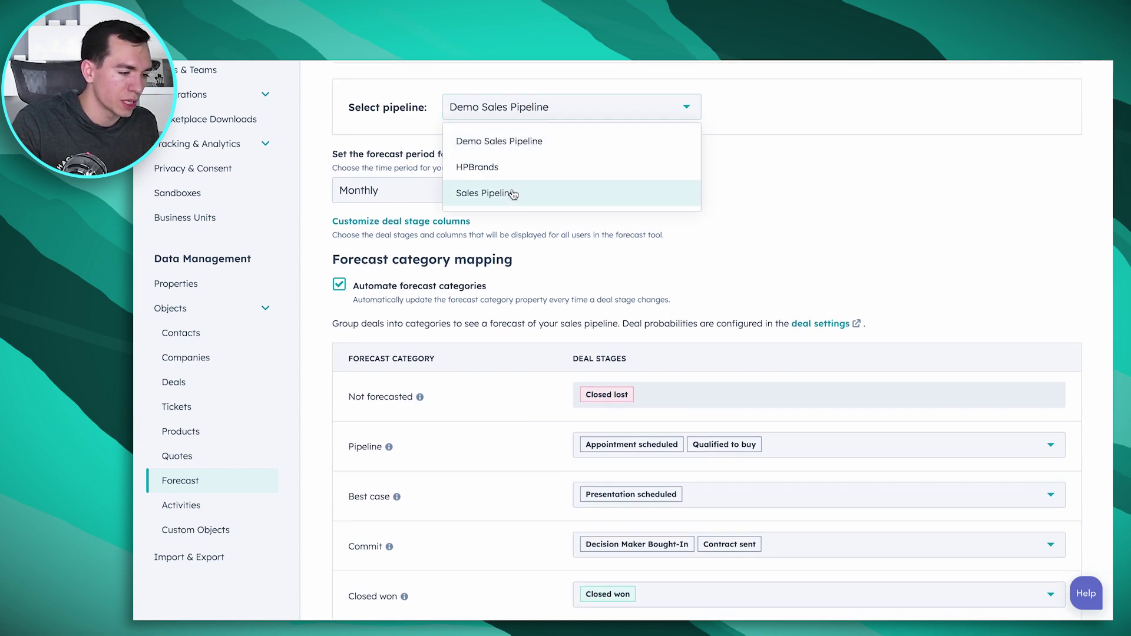
pyautogui.click(522, 142)
pyautogui.scroll(-2, 560, 312)
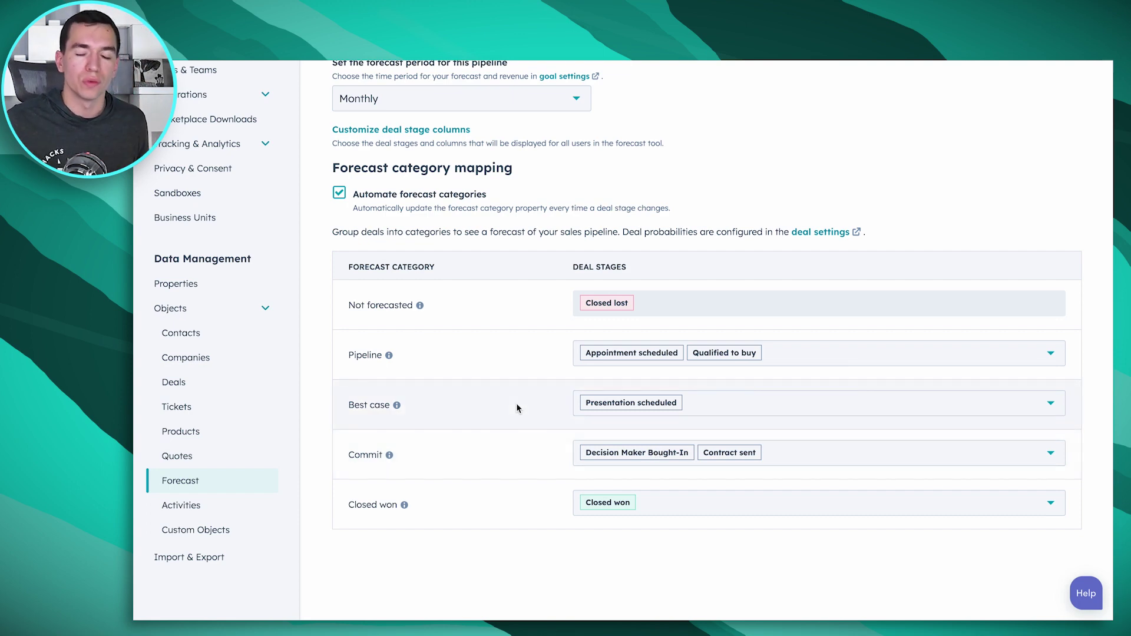
pyautogui.scroll(2, 516, 403)
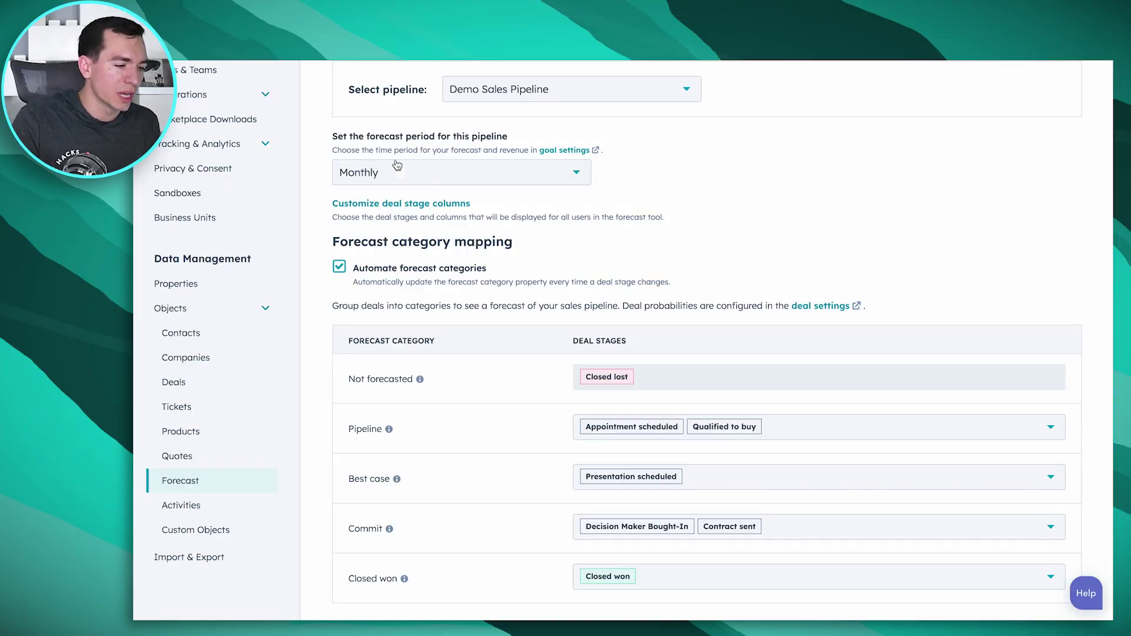
# - Try to change the Demo Sales Pipeline's forecast period to quarterly
pyautogui.click(458, 178)
pyautogui.click(431, 243)
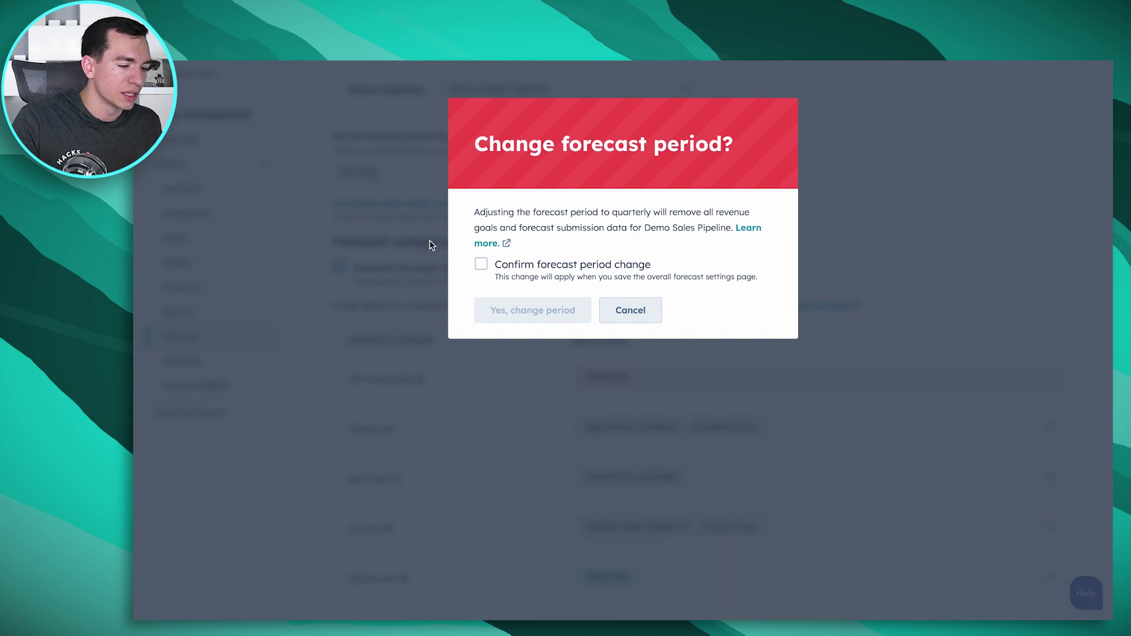
pyautogui.click(627, 321)
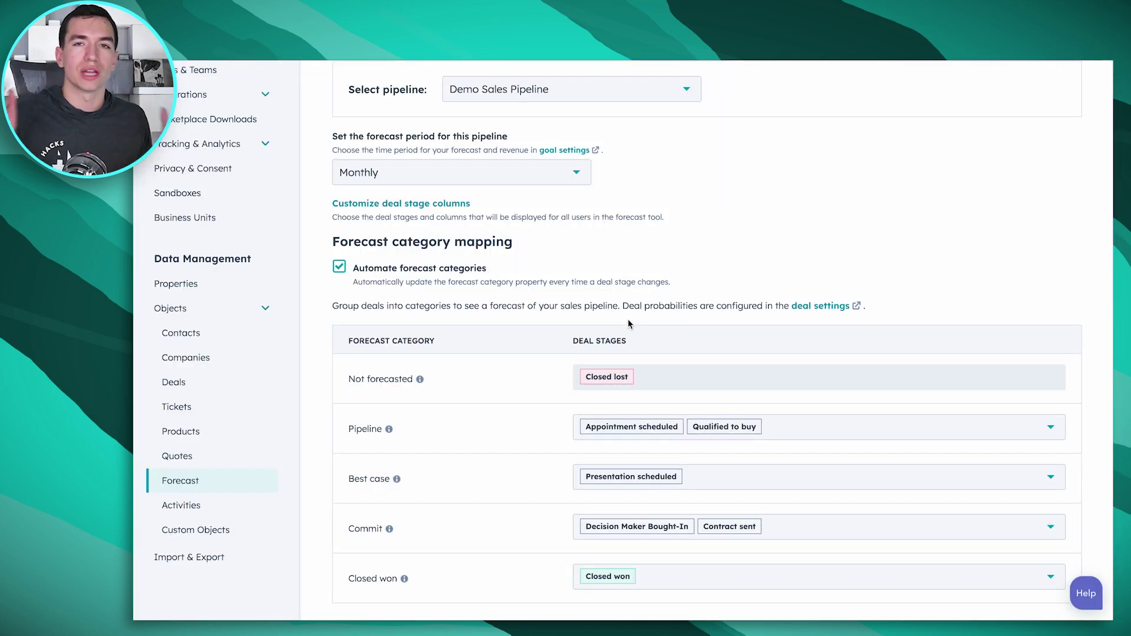